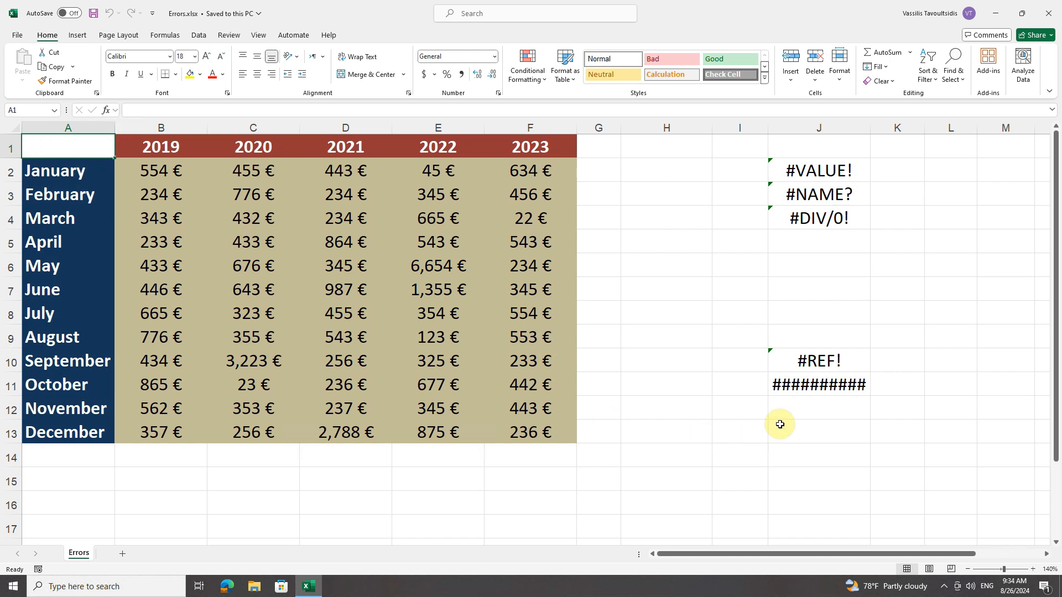
# Step: Inspect the formula behind the #VALUE! error in J2 and the cells it references
pyautogui.moveTo(781, 392)
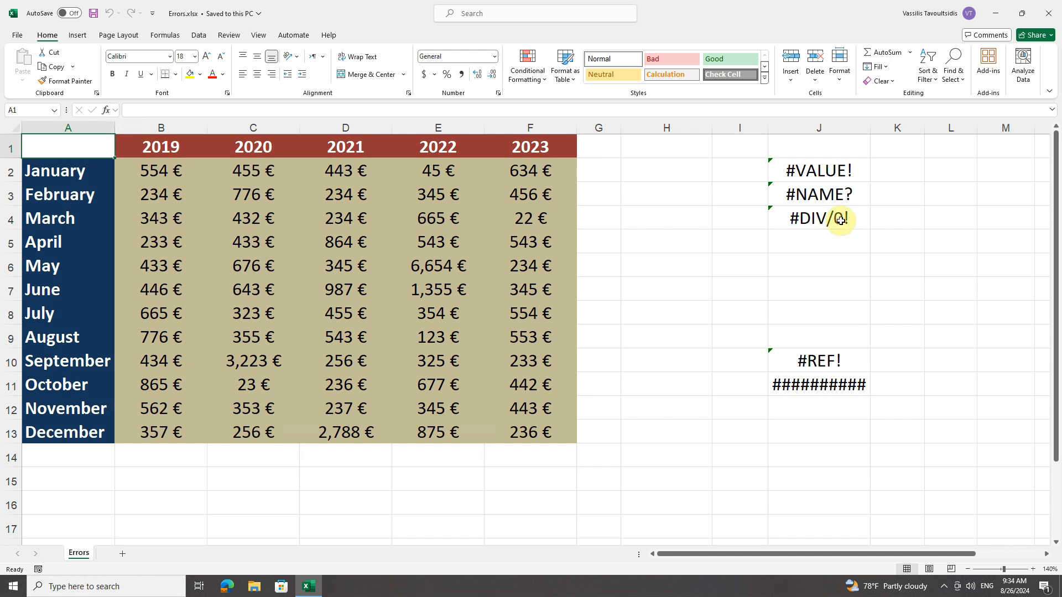
pyautogui.click(831, 177)
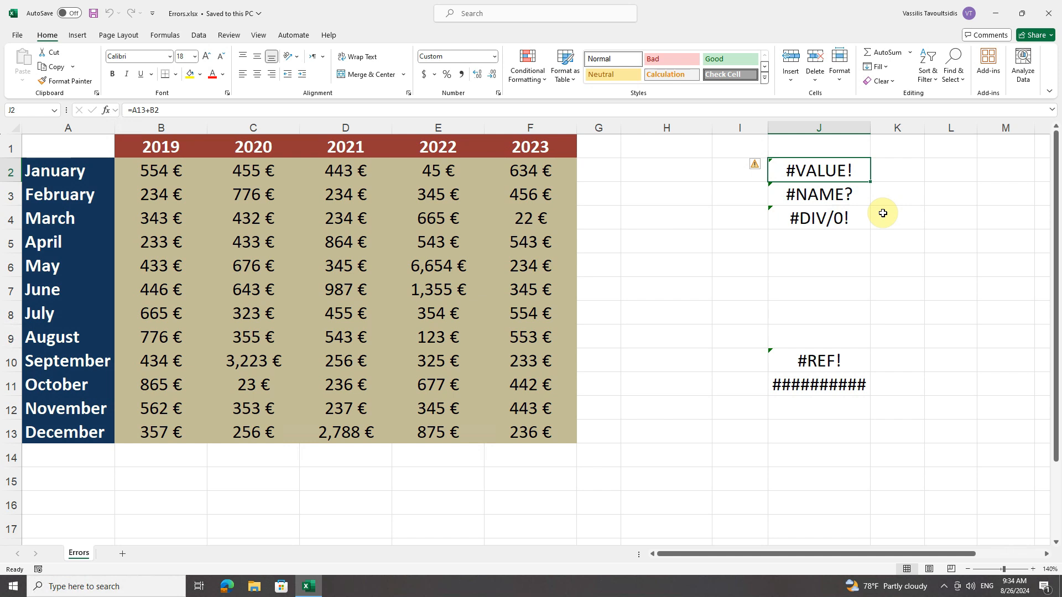
pyautogui.doubleClick(822, 173)
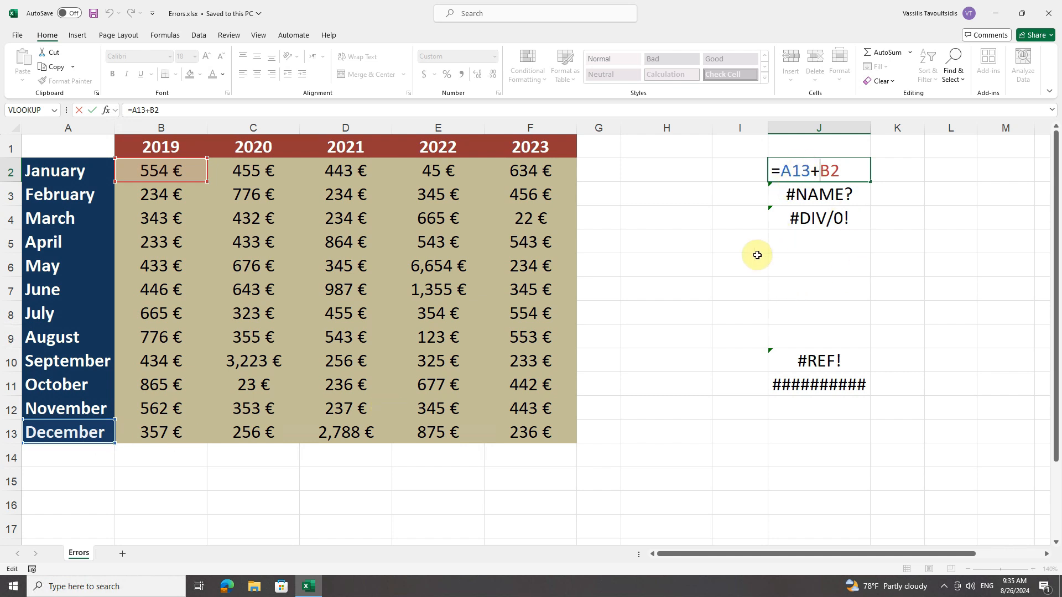
pyautogui.hotkey('ctrl', 'Return')
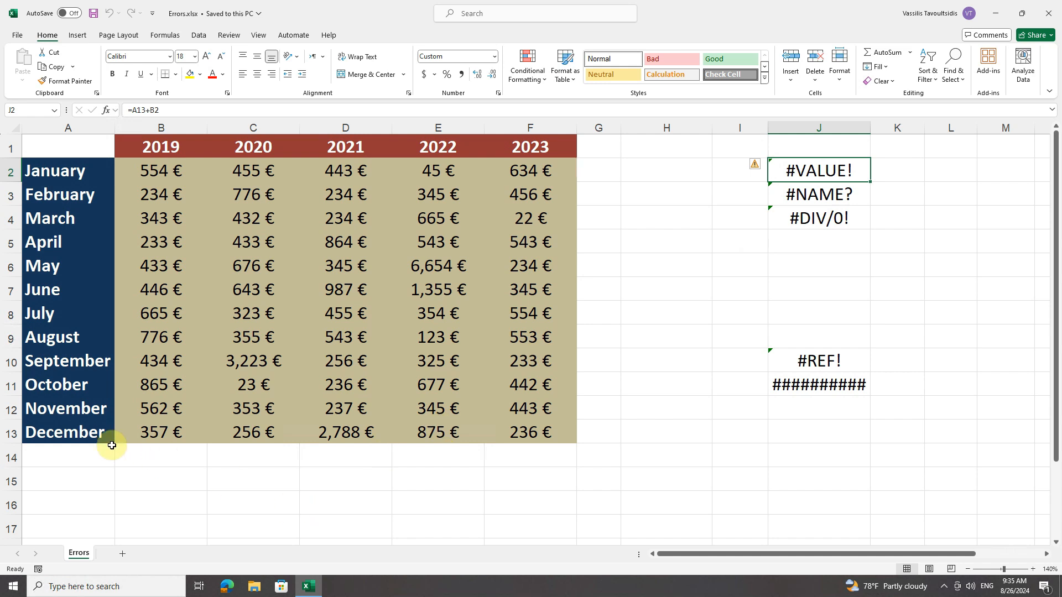
# Step: Try 100 in place of the December label in A13 and undo the entry
pyautogui.click(74, 432)
pyautogui.write('100')
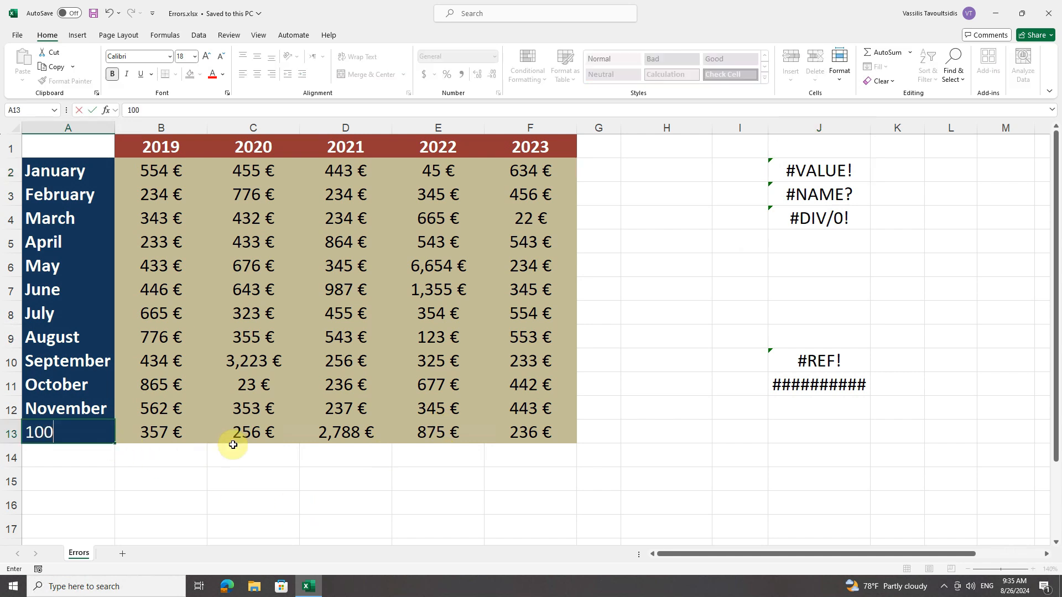
pyautogui.press('Return')
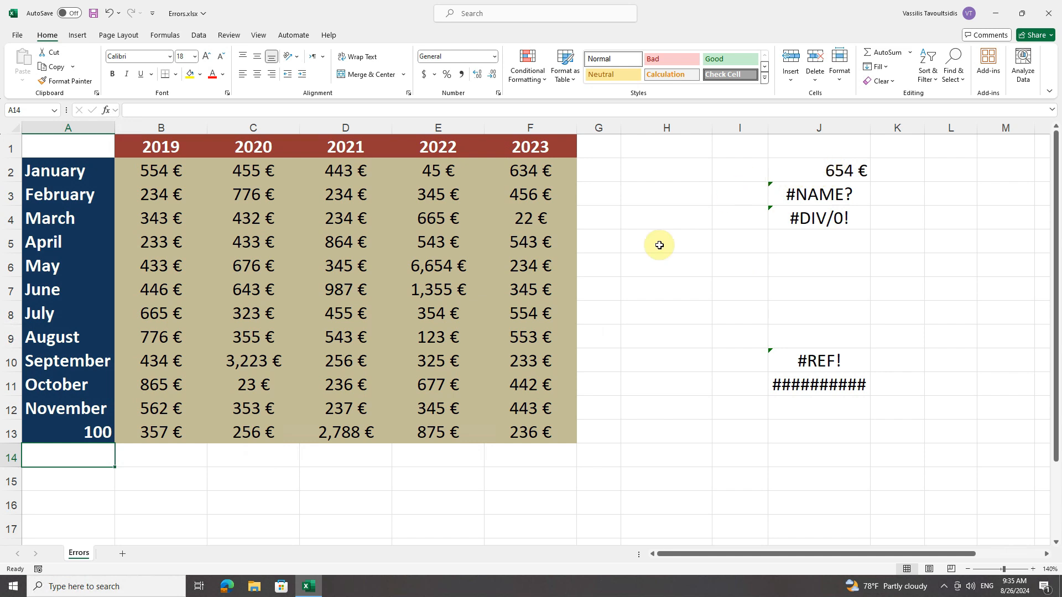
pyautogui.click(108, 13)
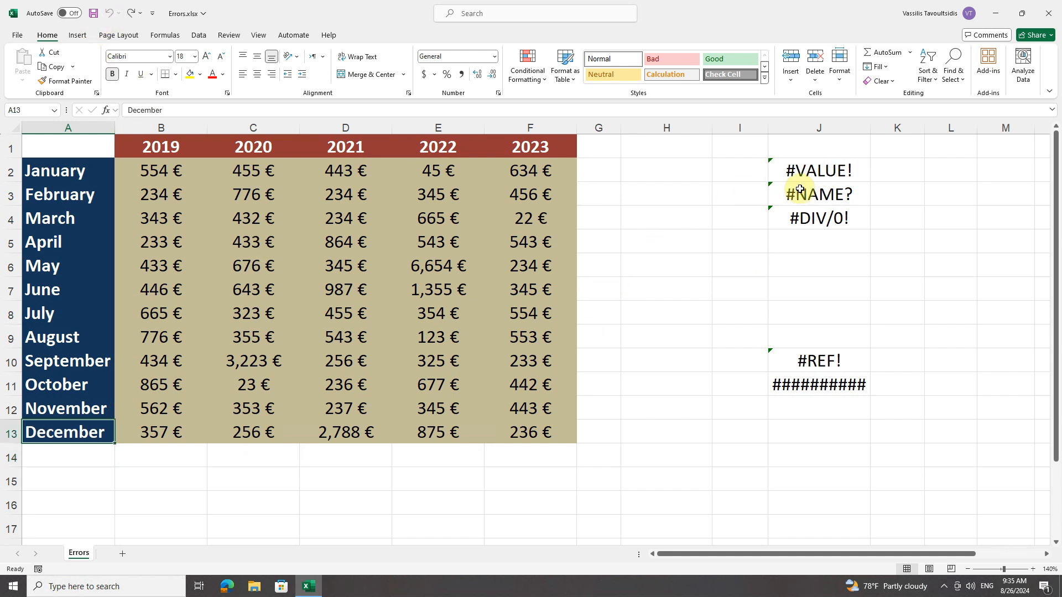
# Step: Correct the formula in J2 to =B13+B2 so it references the December 2019 value instead of the text label
pyautogui.doubleClick(811, 170)
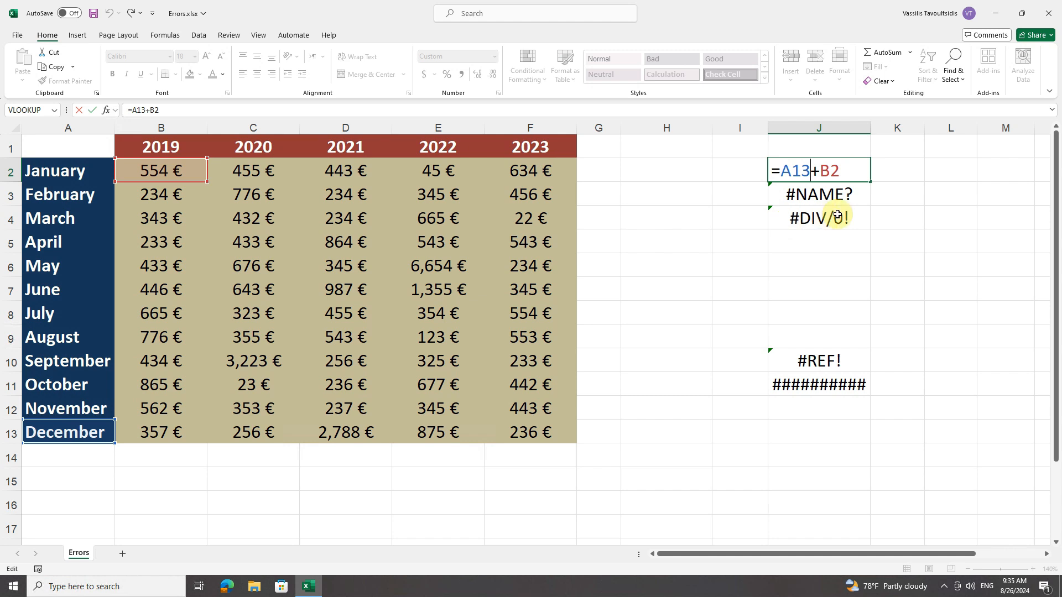
pyautogui.press('Left')
pyautogui.press('Left')
pyautogui.press('BackSpace')
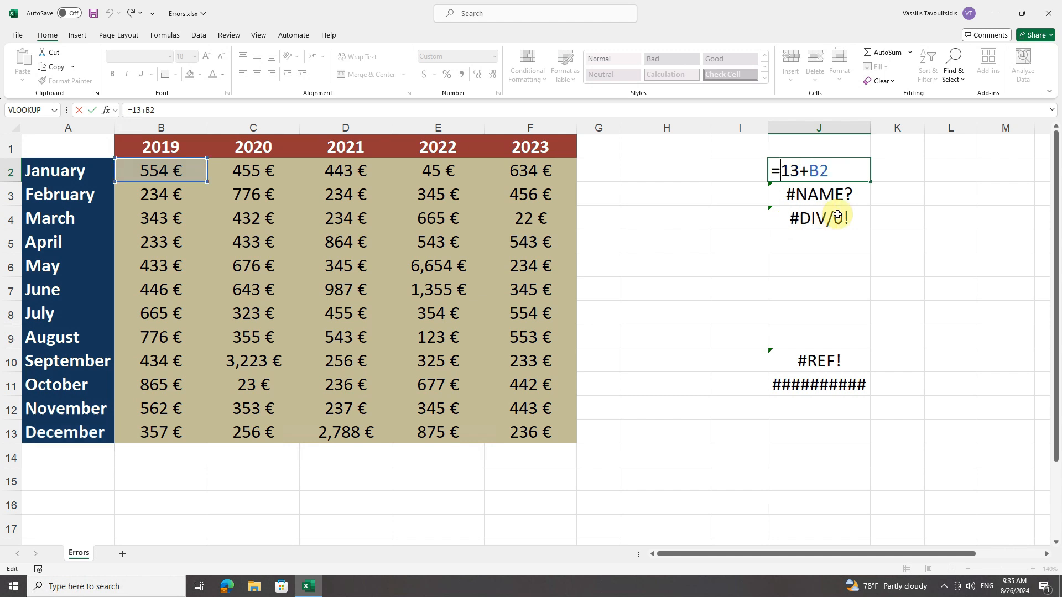
pyautogui.write('b')
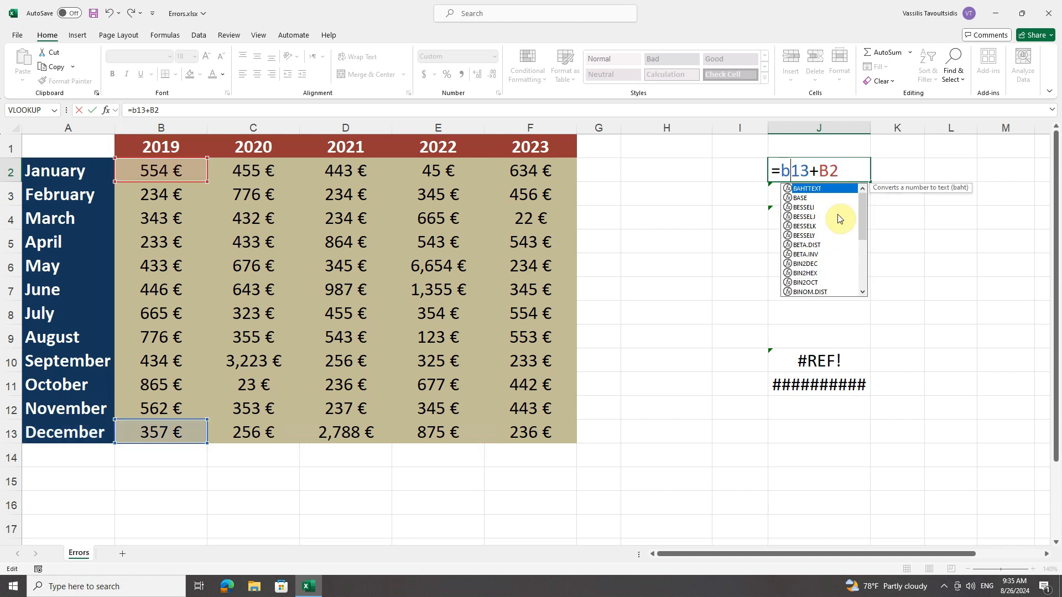
pyautogui.press('Return')
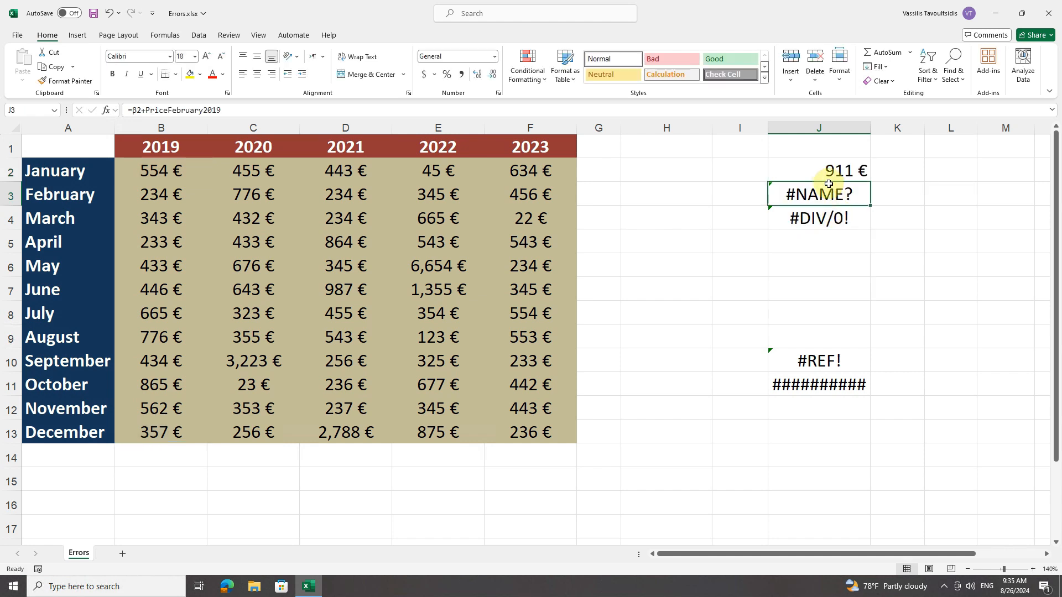
pyautogui.click(803, 167)
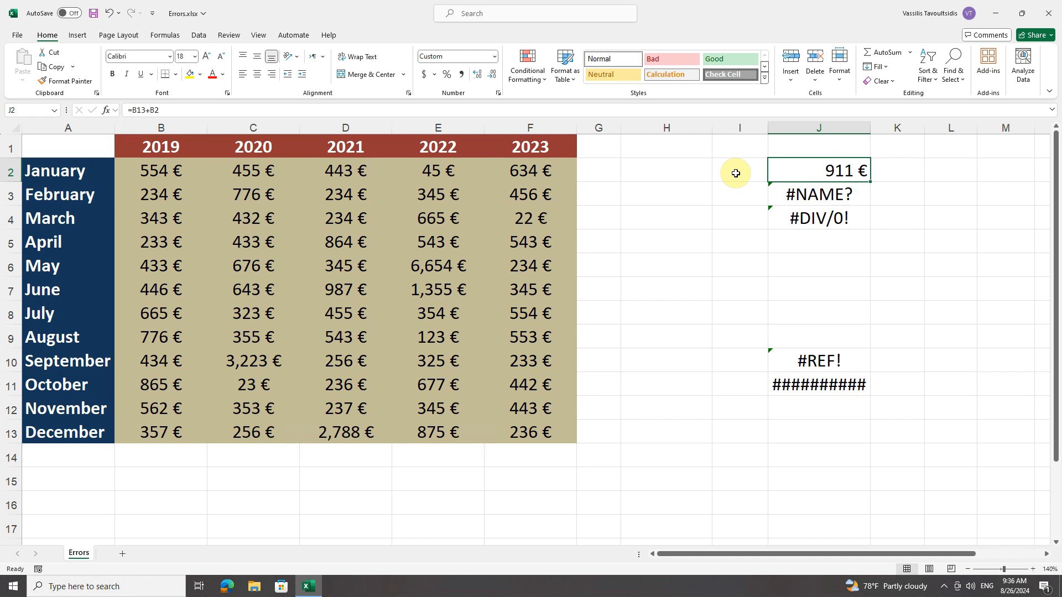
# Step: Correct the formula in J3 to =B2+B3, replacing the Greek β reference and the undefined name PriceFebruary2019
pyautogui.click(844, 197)
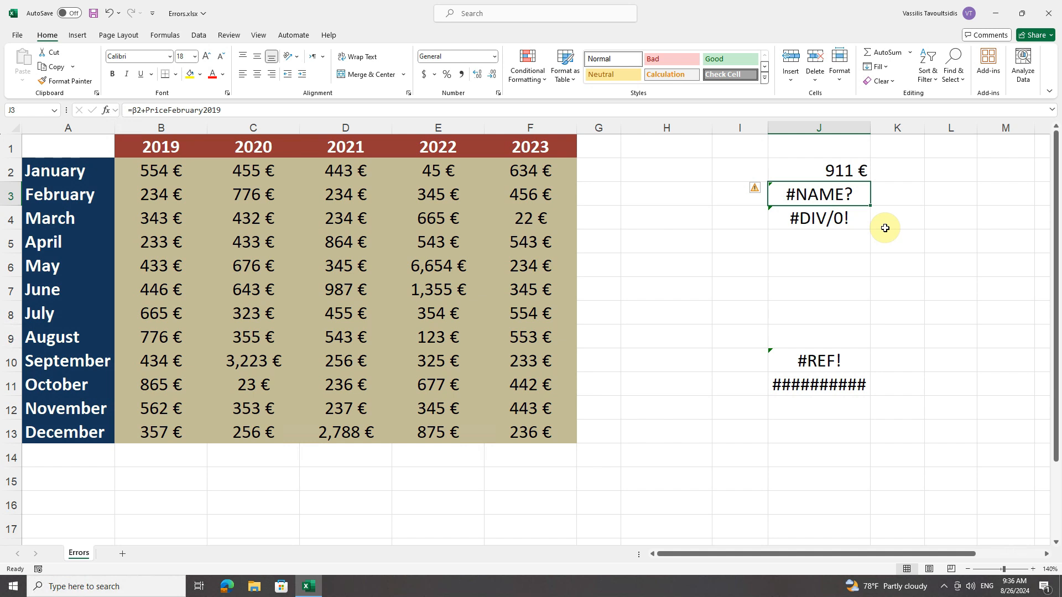
pyautogui.doubleClick(832, 195)
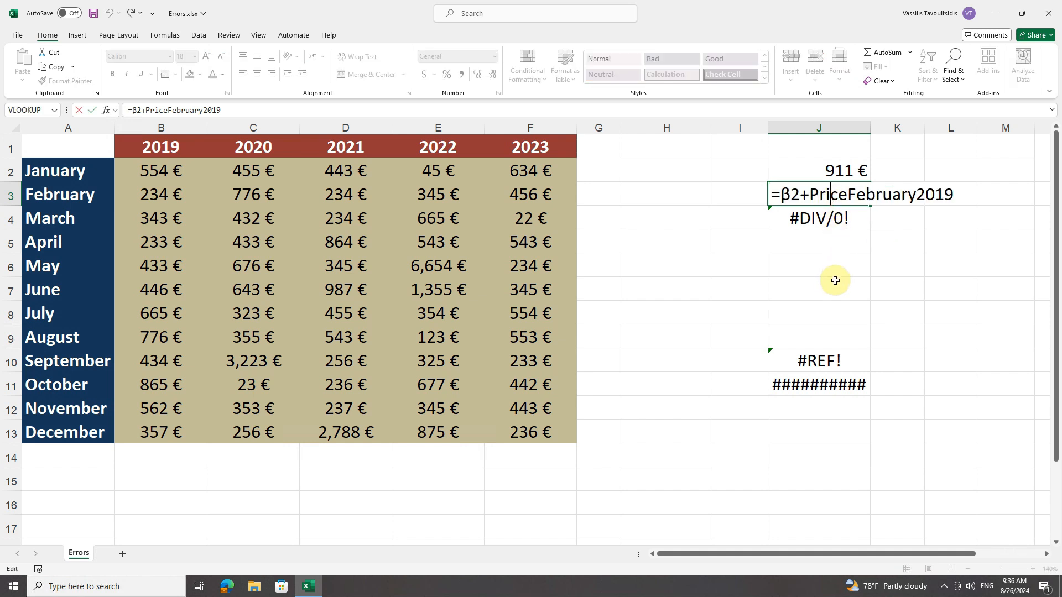
pyautogui.moveTo(781, 194); pyautogui.dragTo(800, 194)
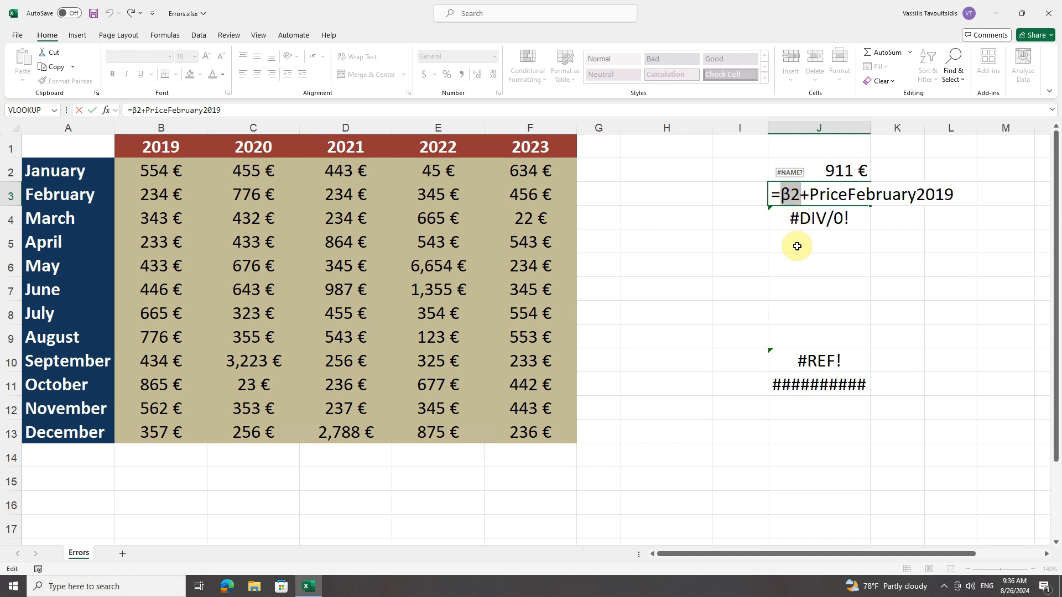
pyautogui.moveTo(809, 195); pyautogui.dragTo(951, 196)
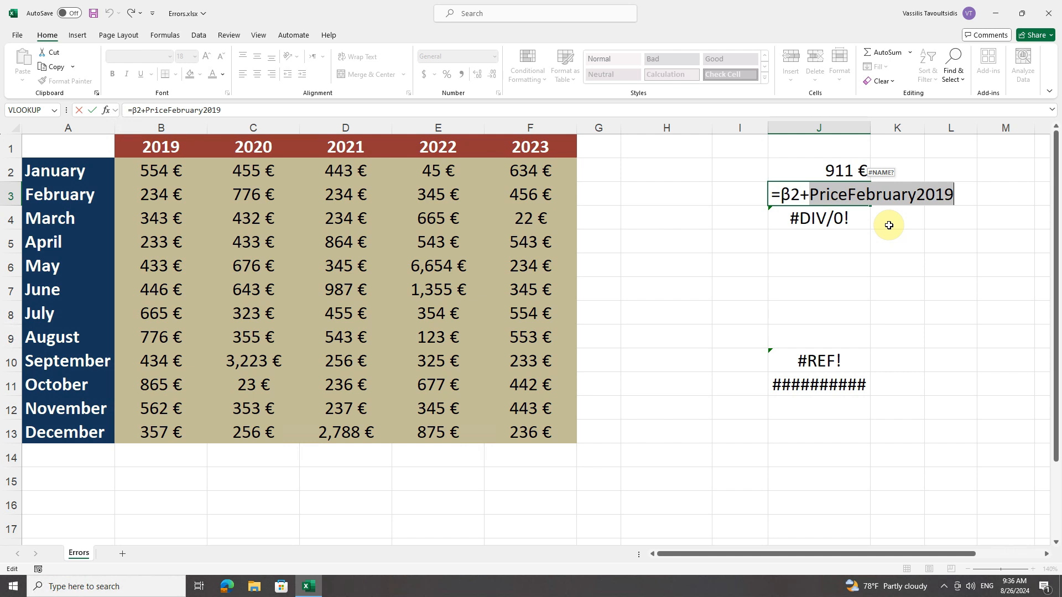
pyautogui.click(791, 194)
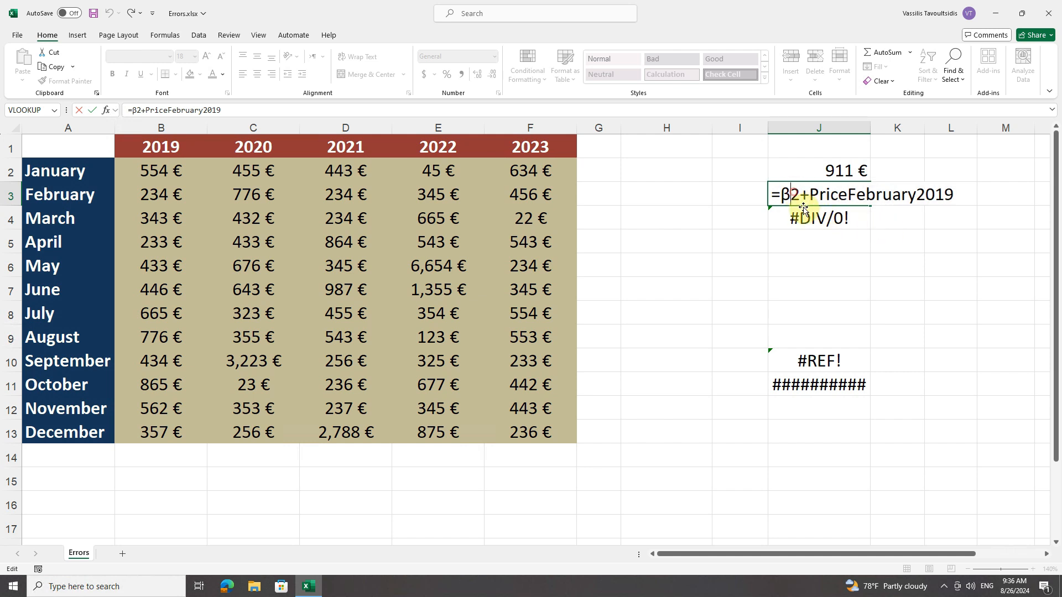
pyautogui.press('BackSpace')
pyautogui.write('b')
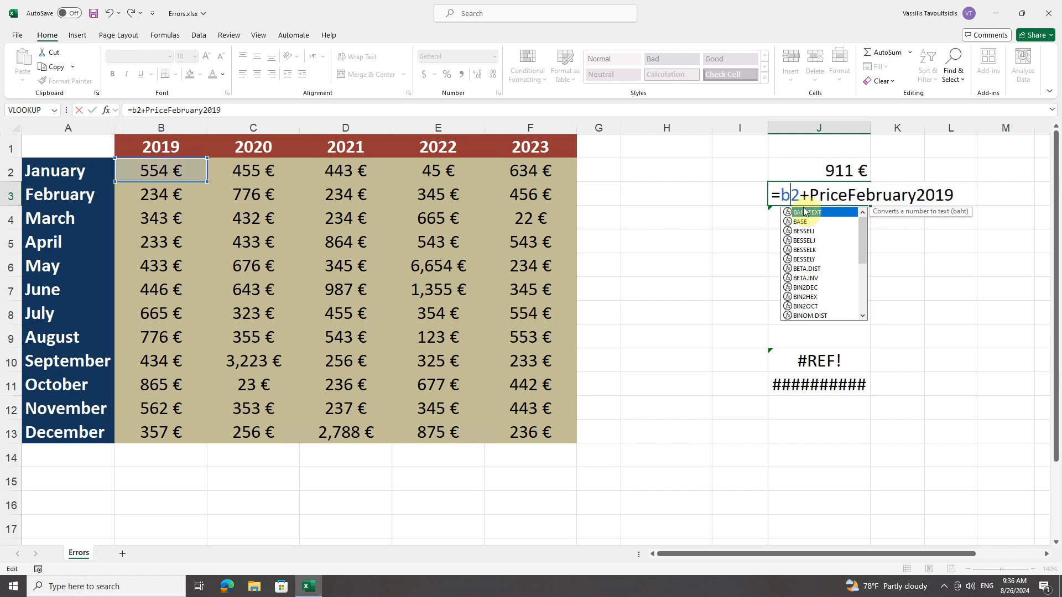
pyautogui.click(947, 194)
pyautogui.doubleClick(814, 193)
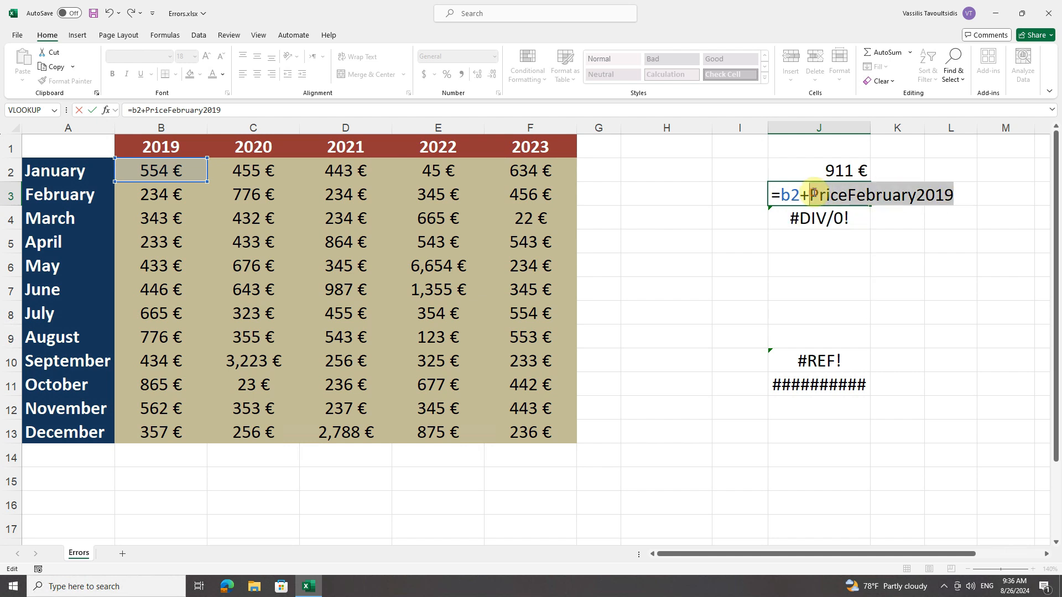
pyautogui.press('BackSpace')
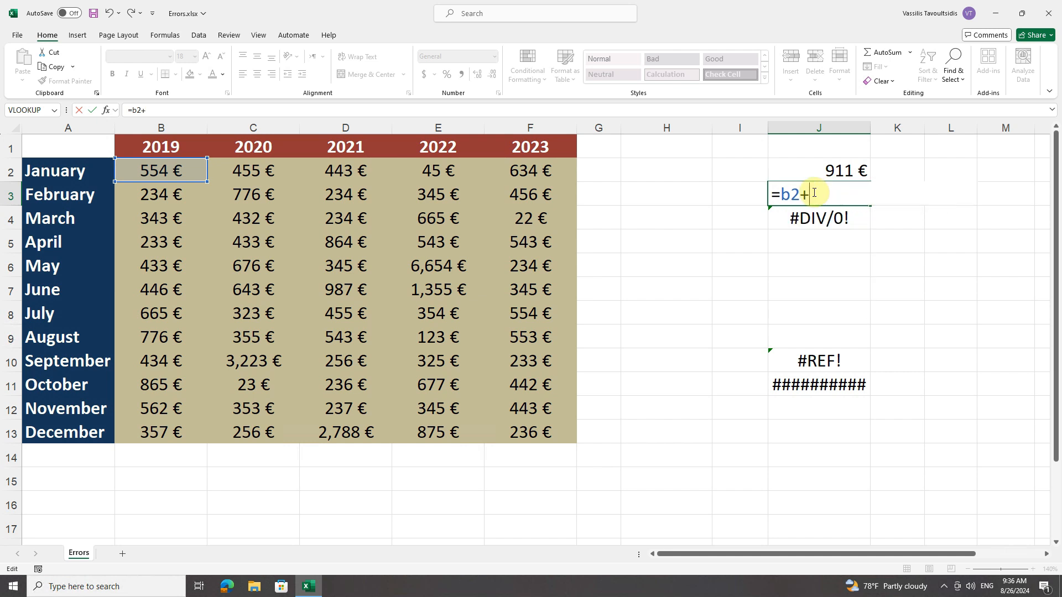
pyautogui.write('b3')
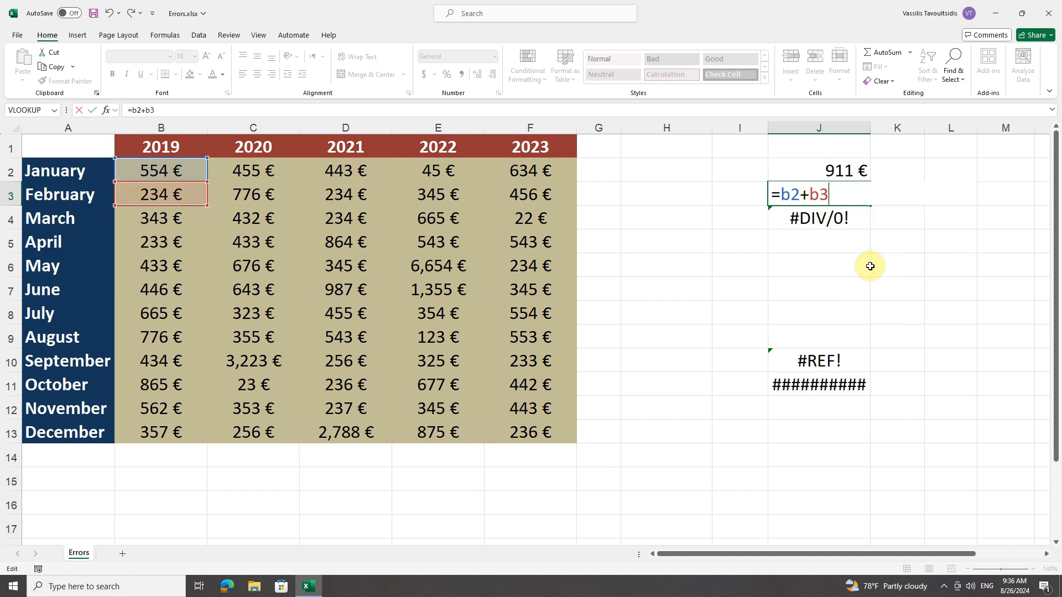
pyautogui.press('Return')
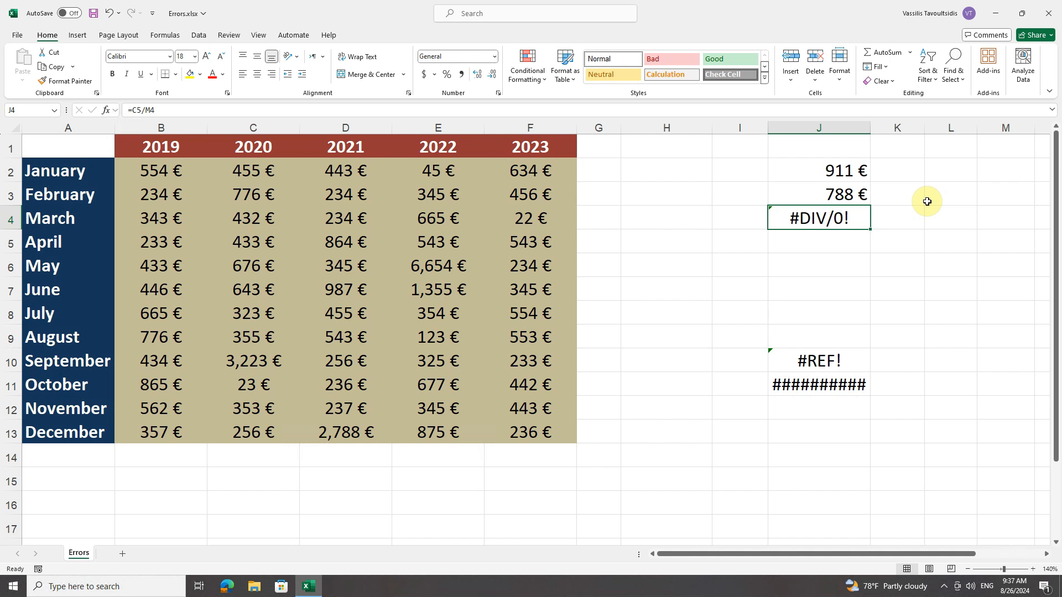
# Step: Enter a MAX formula in H4 over the 2019 values, omitting the range colon so it reads =MAX(B2B13)
pyautogui.click(656, 216)
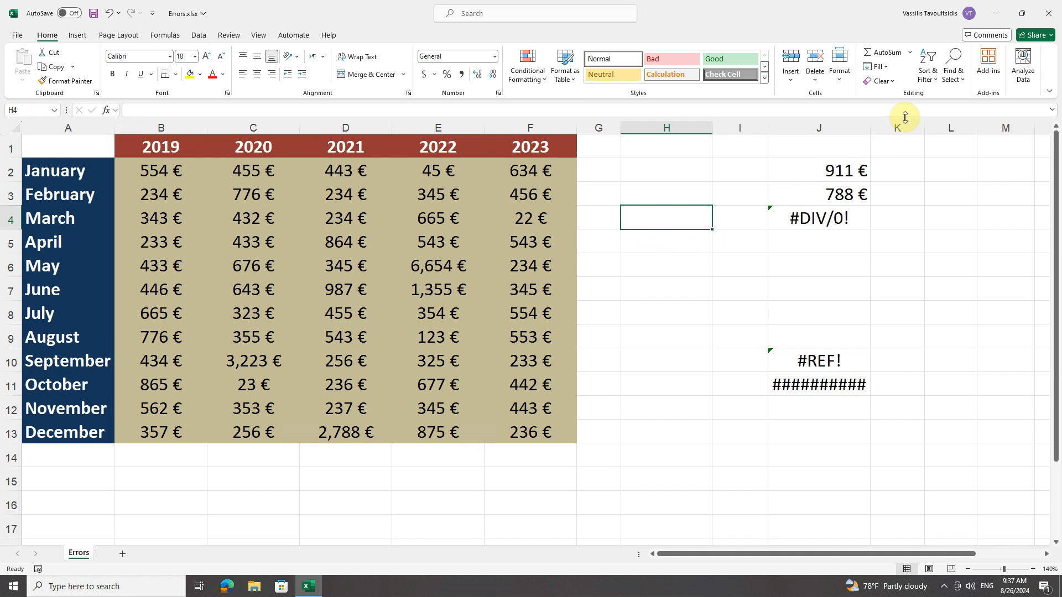
pyautogui.click(910, 52)
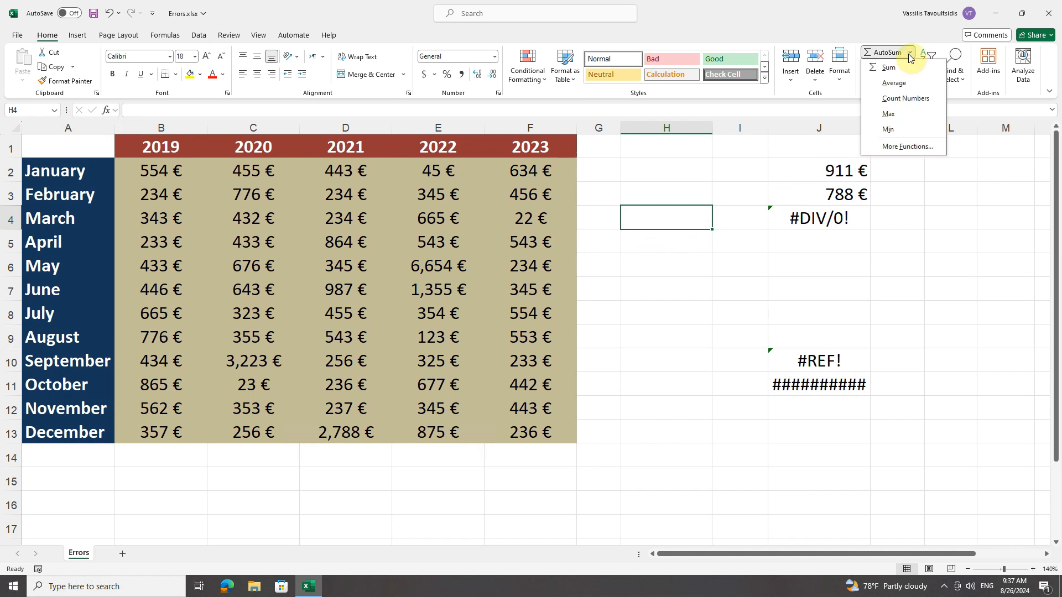
pyautogui.click(888, 114)
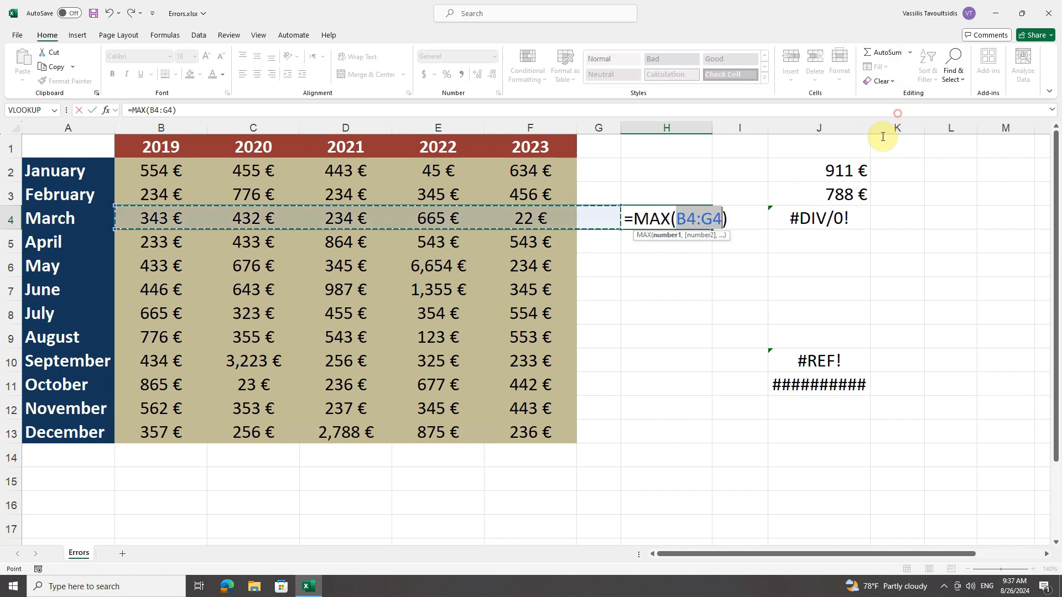
pyautogui.moveTo(155, 172); pyautogui.dragTo(152, 430)
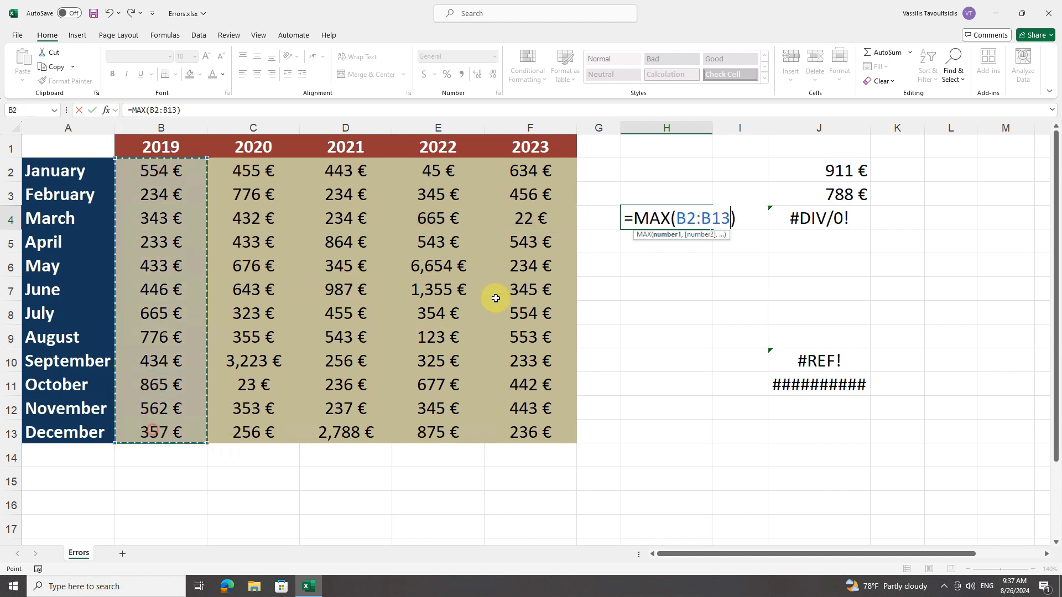
pyautogui.click(699, 221)
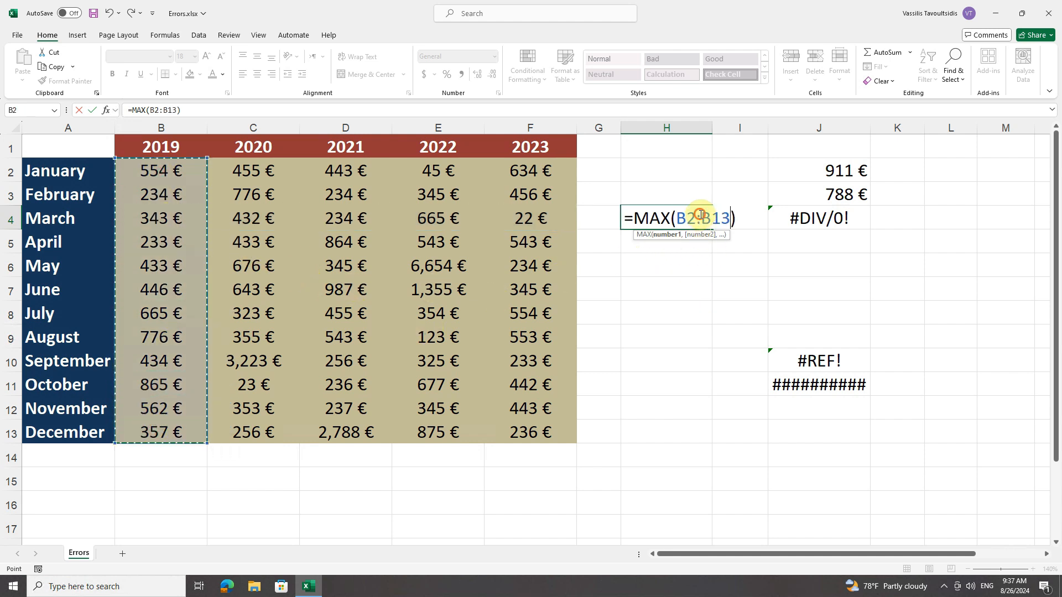
pyautogui.press('BackSpace')
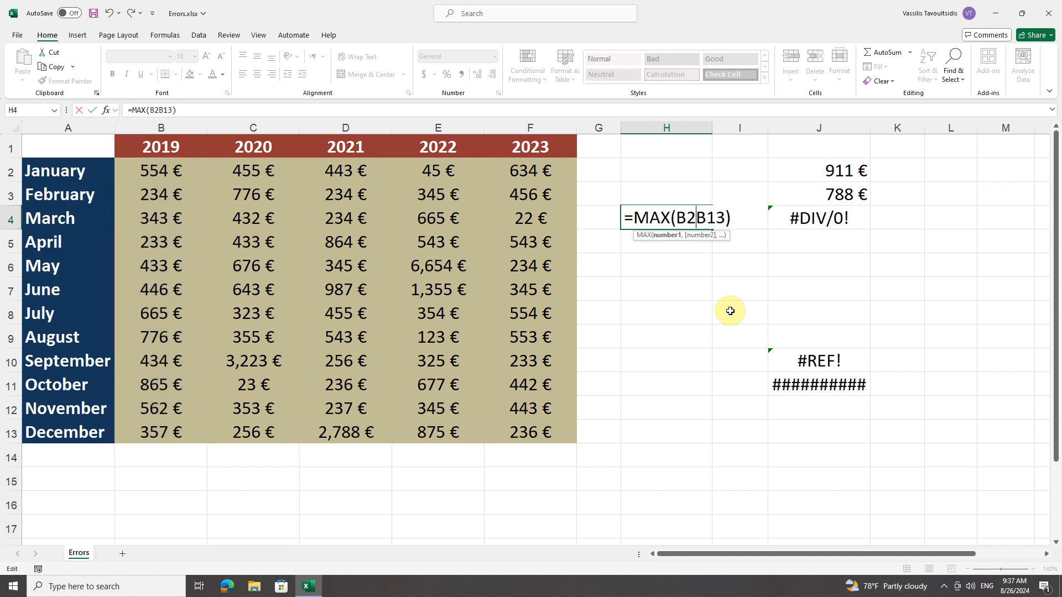
pyautogui.press('Return')
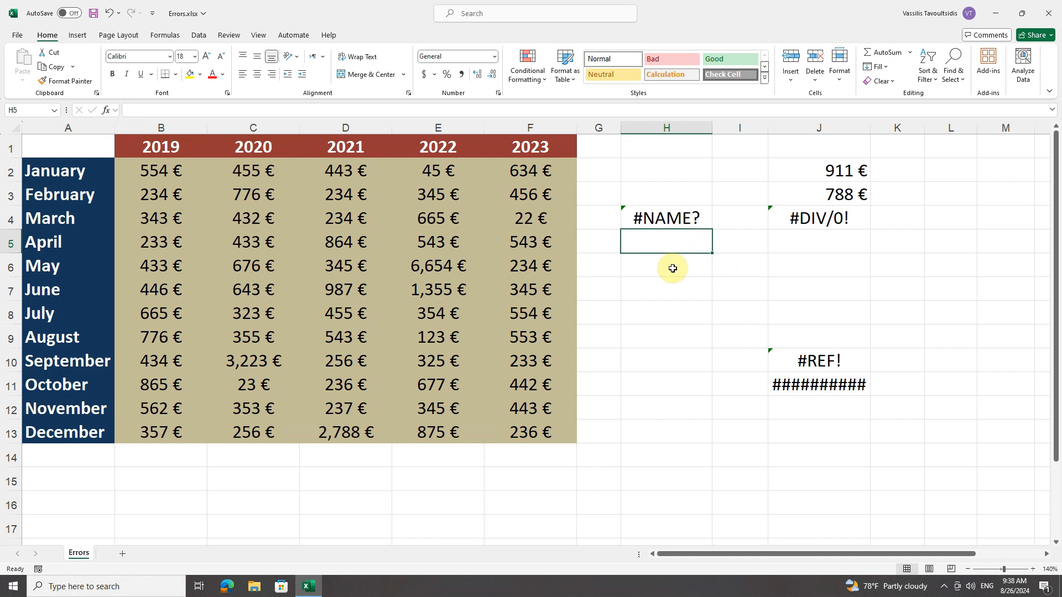
# Step: Restore the missing colon in H4's formula so it reads =MAX(B2:B13)
pyautogui.click(653, 218)
pyautogui.doubleClick(687, 224)
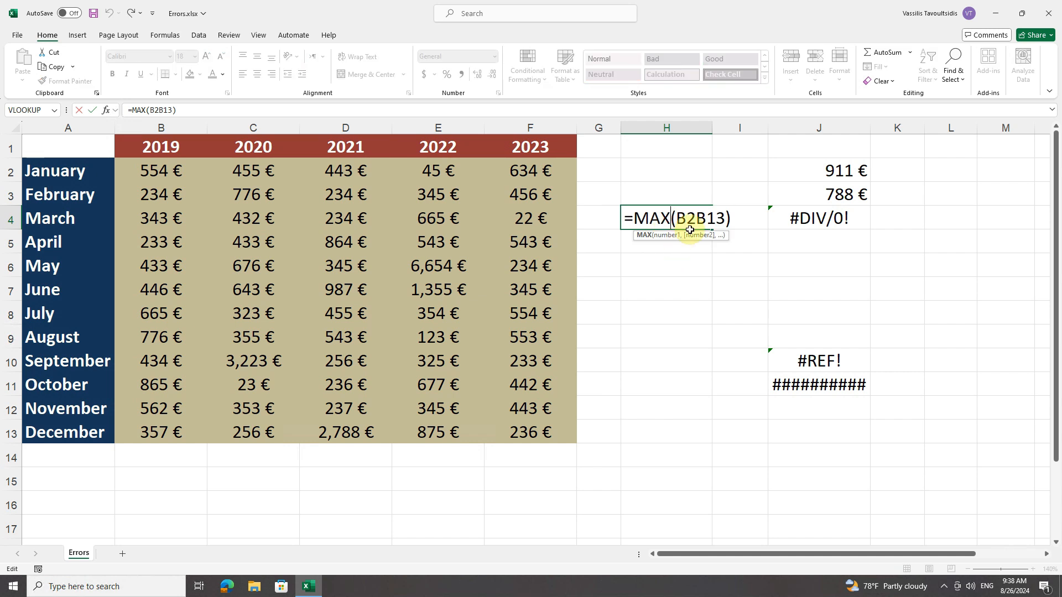
pyautogui.click(696, 219)
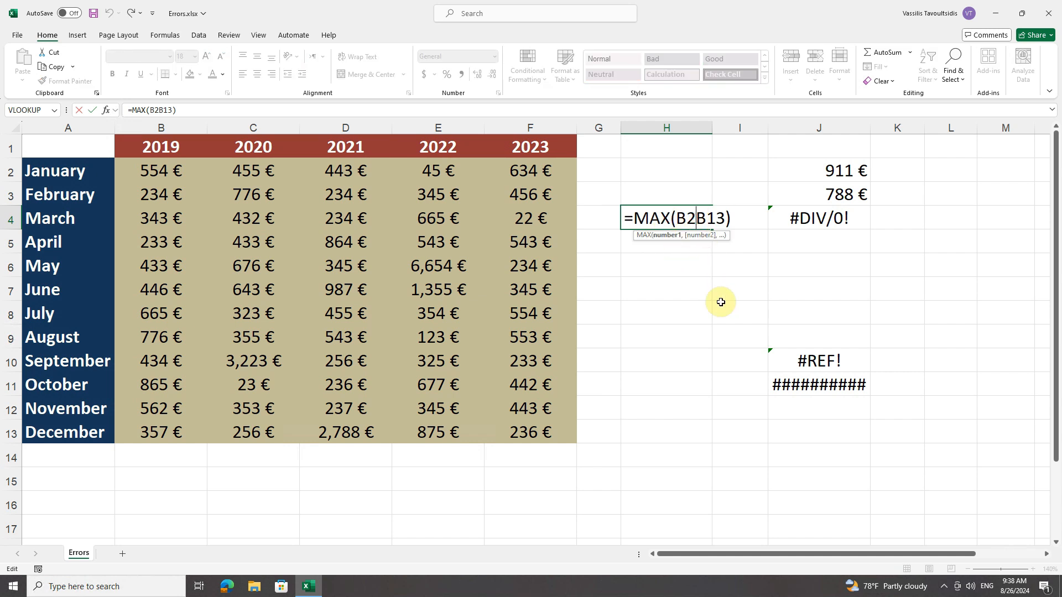
pyautogui.write(':')
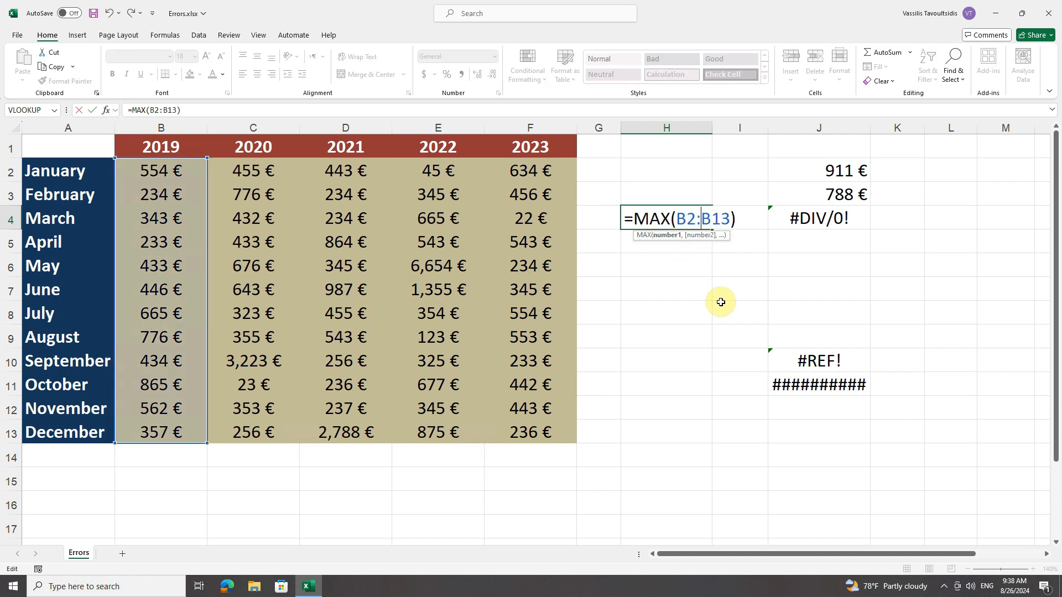
pyautogui.press('Return')
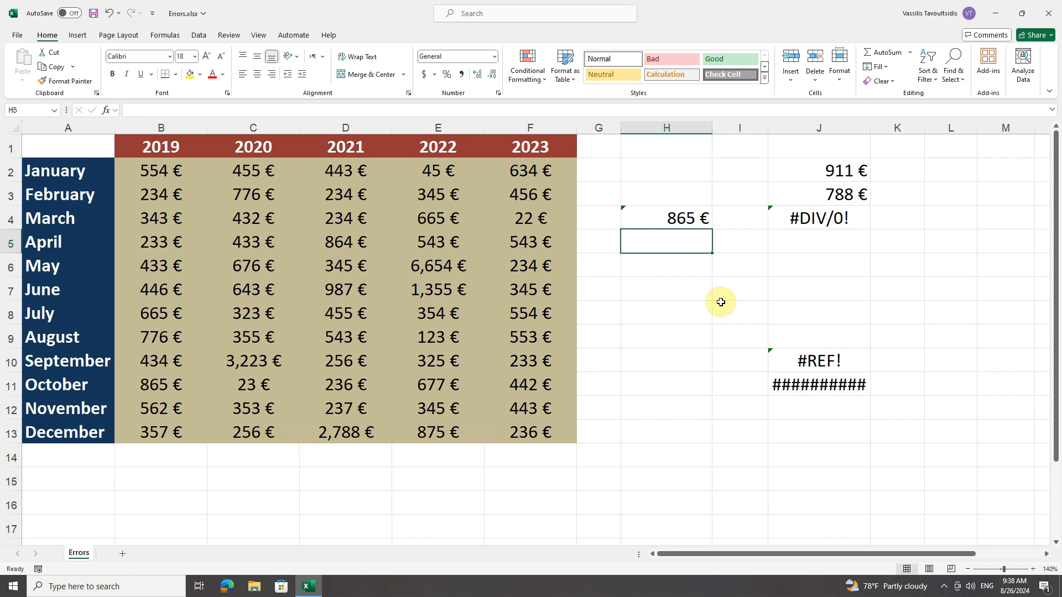
# Step: Misspell the function name in H4 so its formula reads =MAXx(B2:B13), and reselect the cell
pyautogui.doubleClick(680, 219)
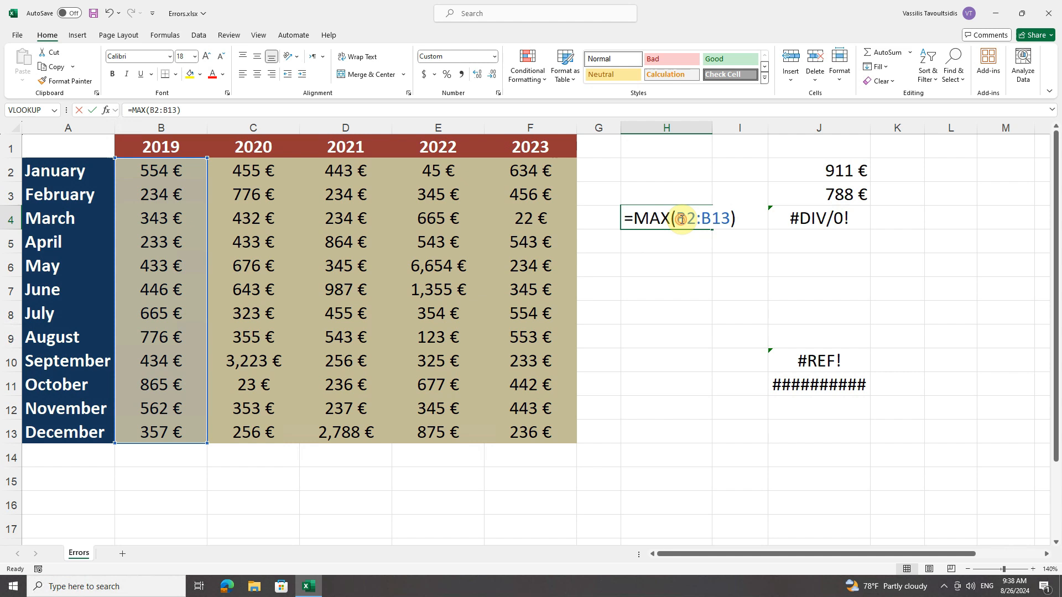
pyautogui.click(670, 220)
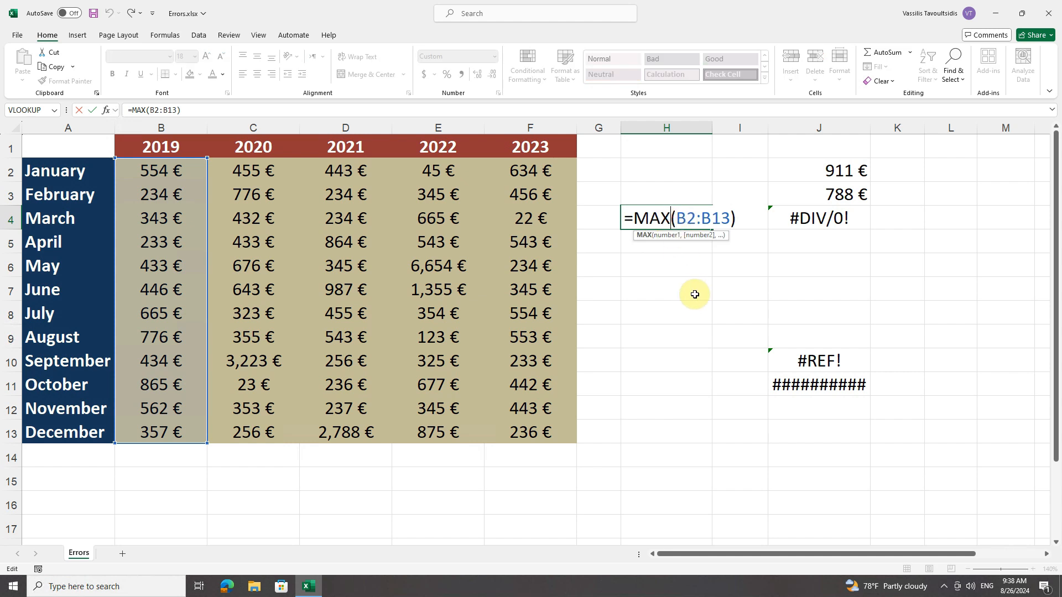
pyautogui.write('x')
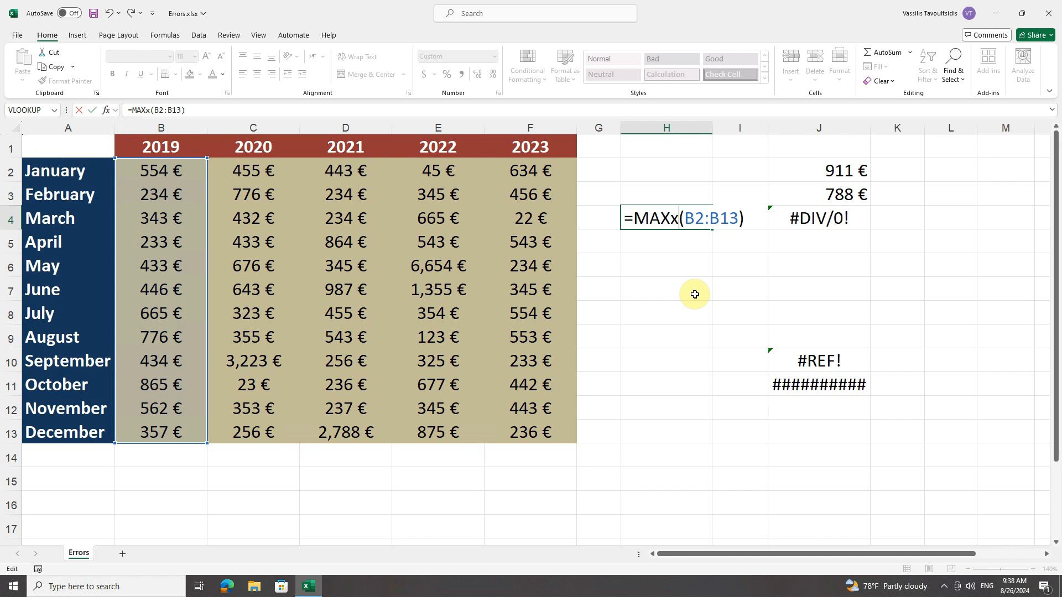
pyautogui.press('Return')
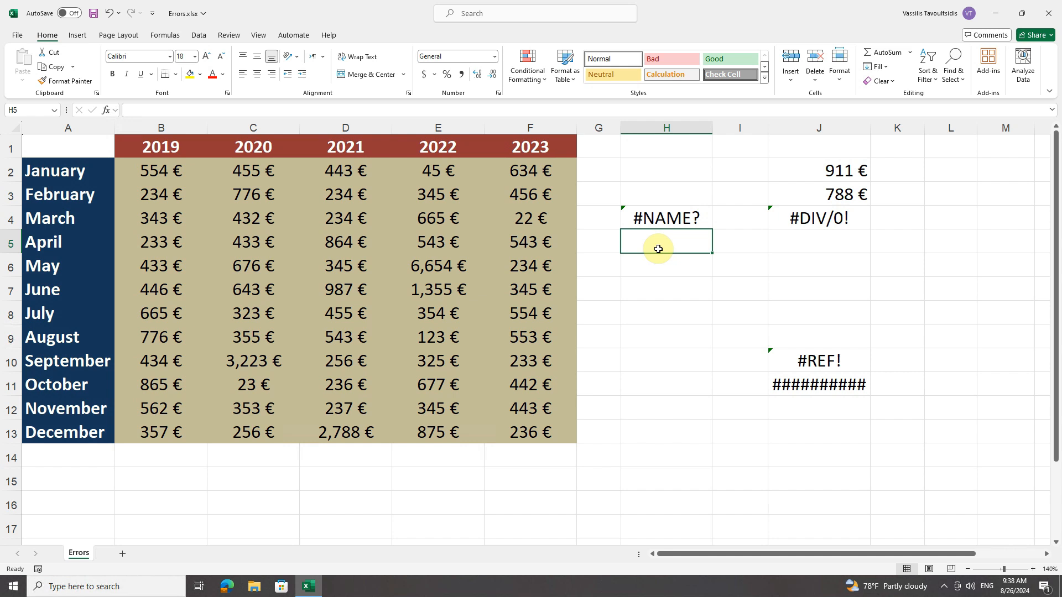
pyautogui.click(642, 221)
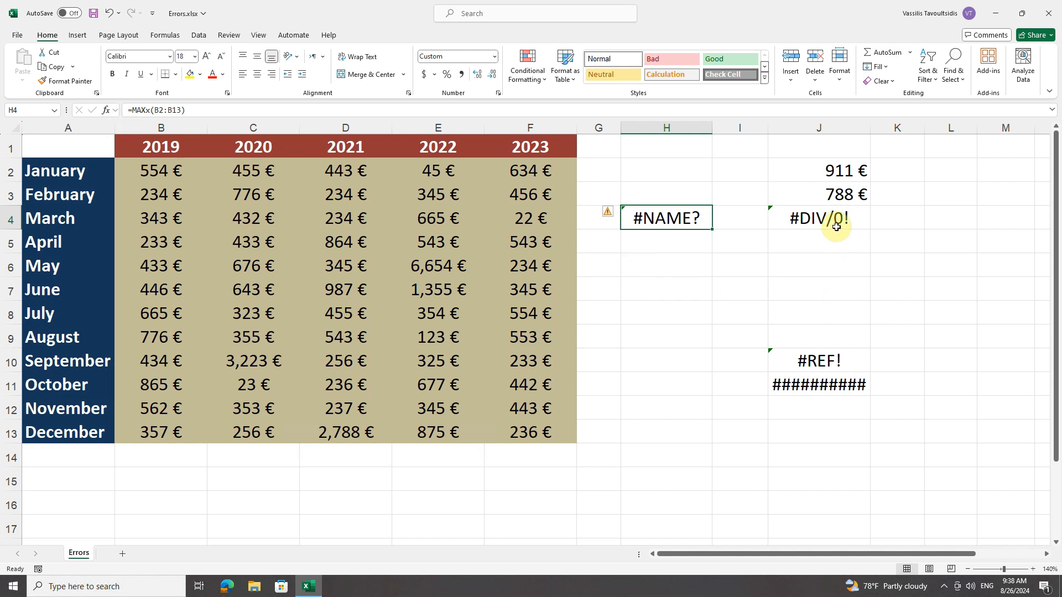
# Step: Enter 10 in M4, the empty divisor cell of J4's formula =C5/M4, and reselect J4
pyautogui.click(836, 219)
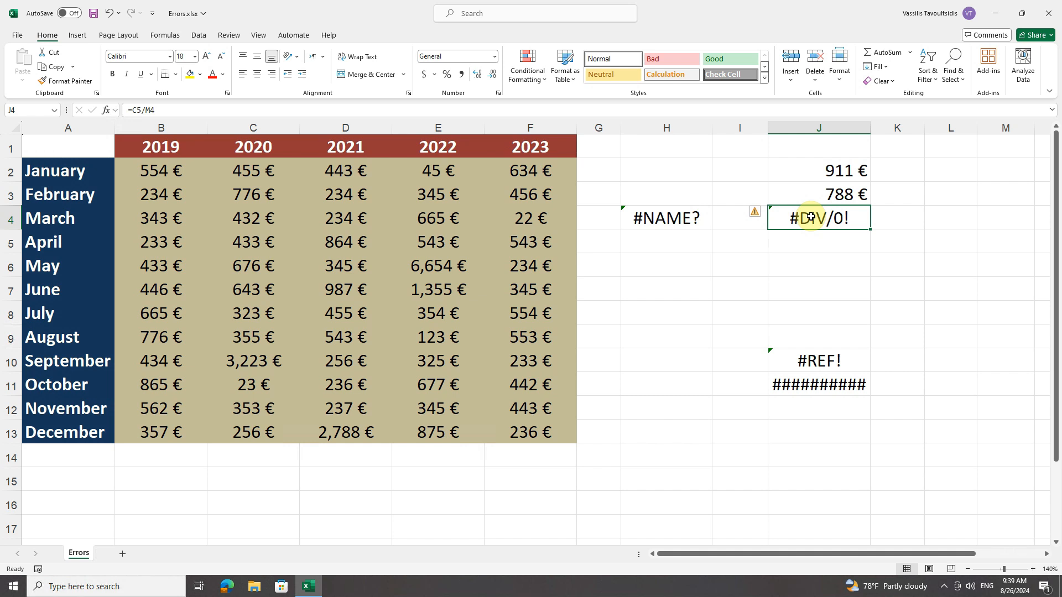
pyautogui.click(986, 221)
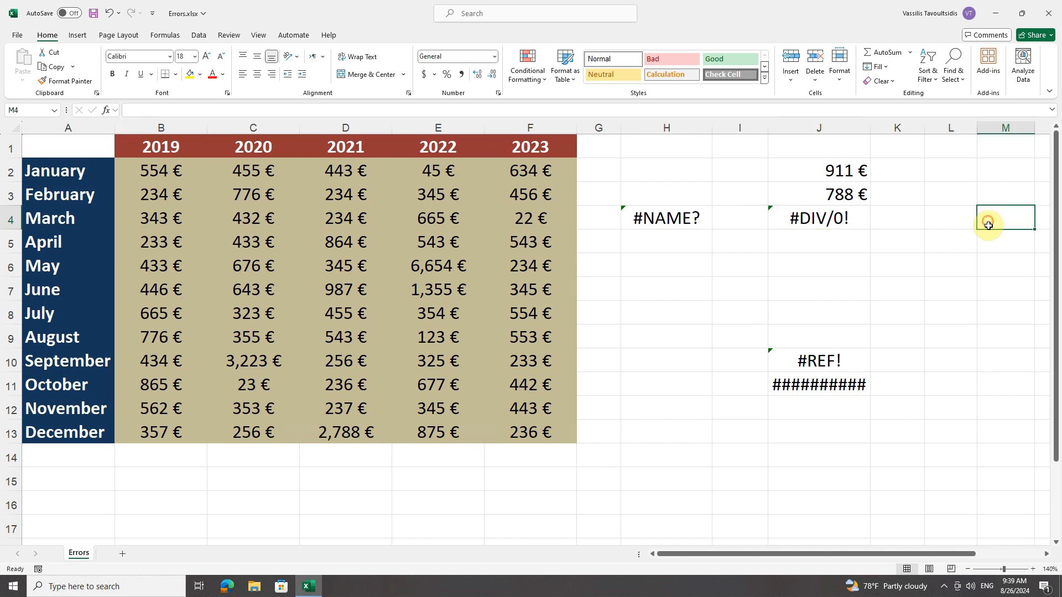
pyautogui.write('10')
pyautogui.press('Return')
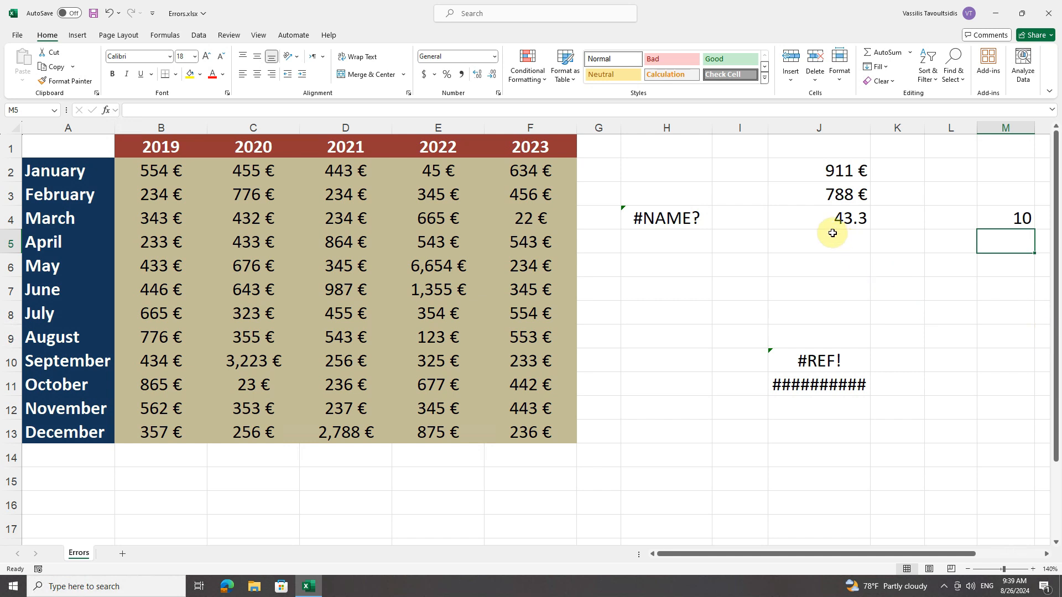
pyautogui.click(829, 221)
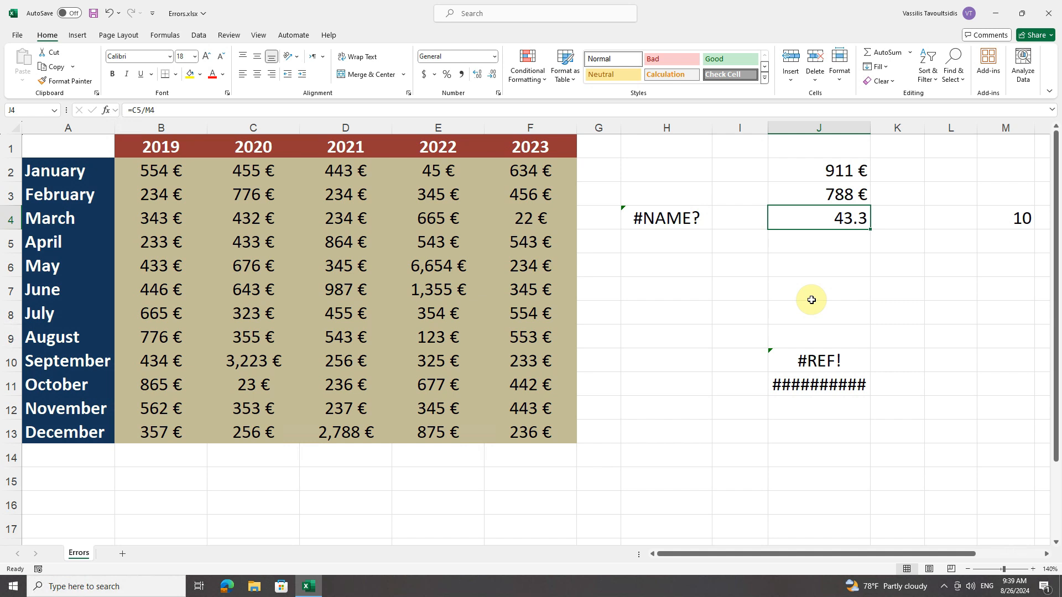
# Step: Inspect the #REF! formula in J10, and enter =E8+E9 in H10 to add the July and August 2022 values
pyautogui.click(856, 364)
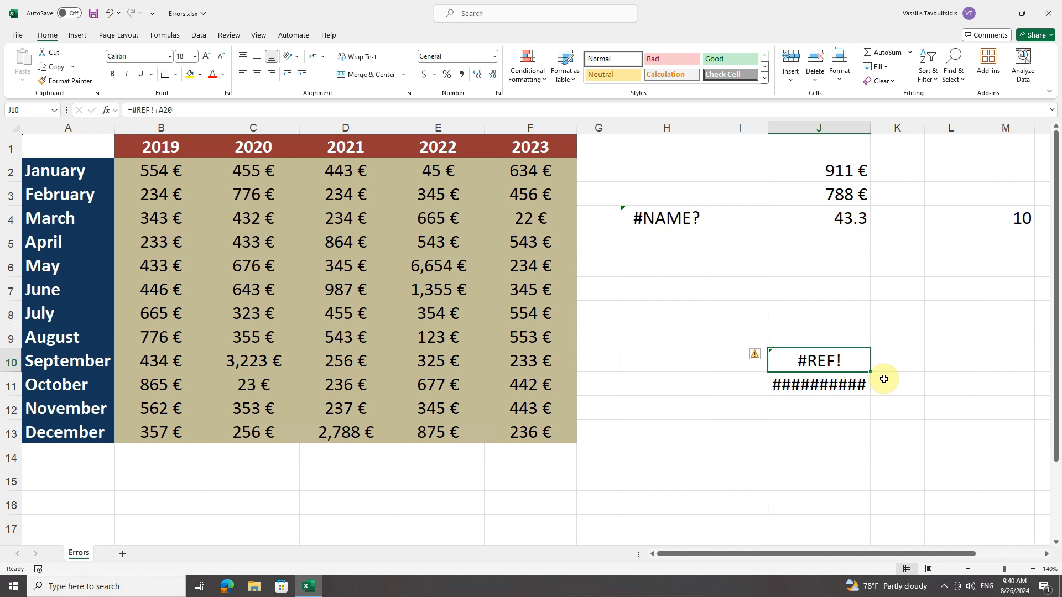
pyautogui.click(648, 359)
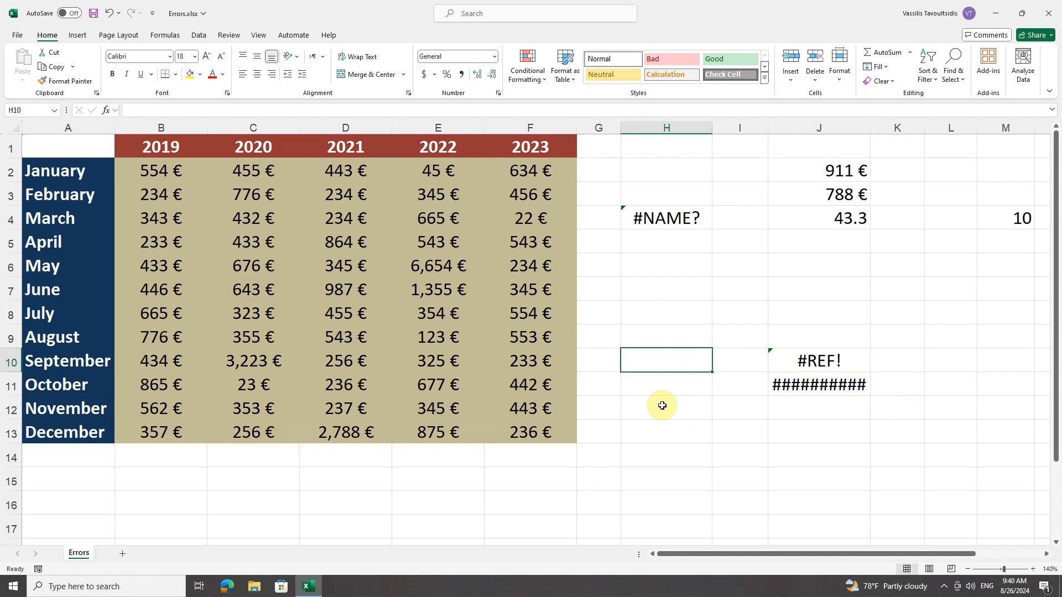
pyautogui.write('=')
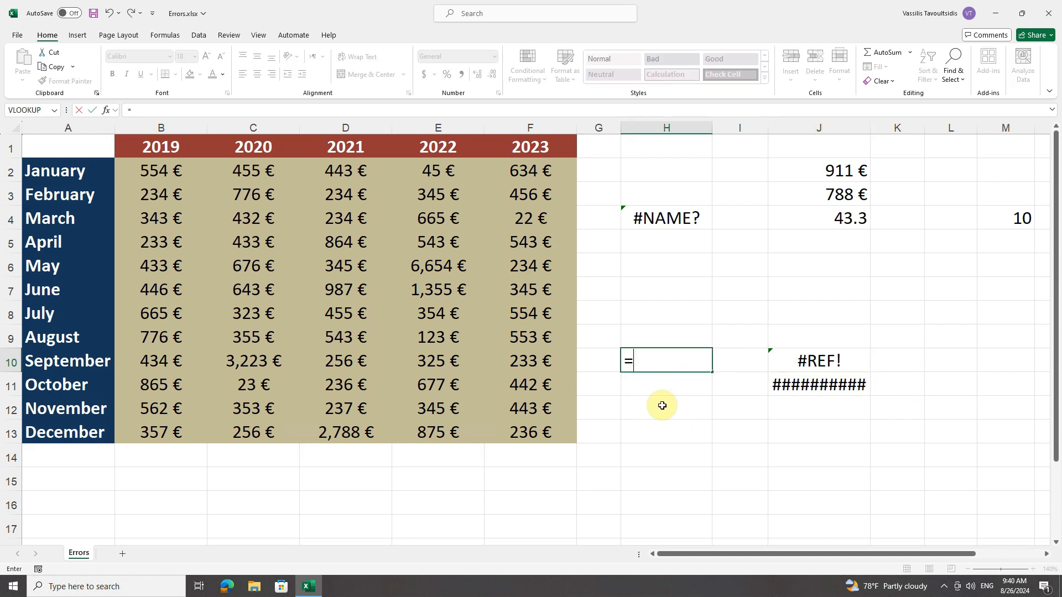
pyautogui.write('e8')
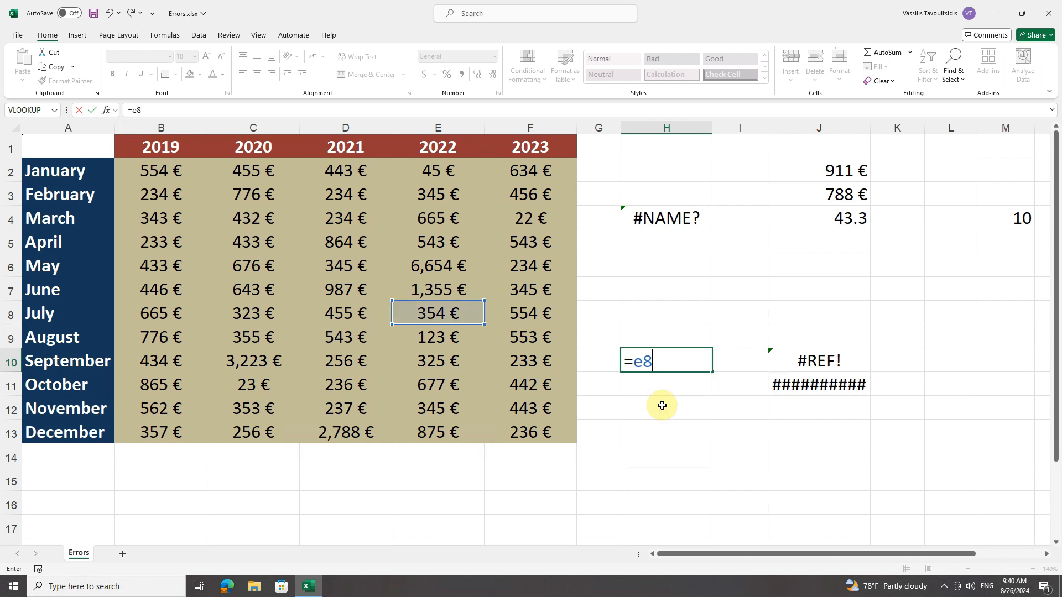
pyautogui.write('+e9')
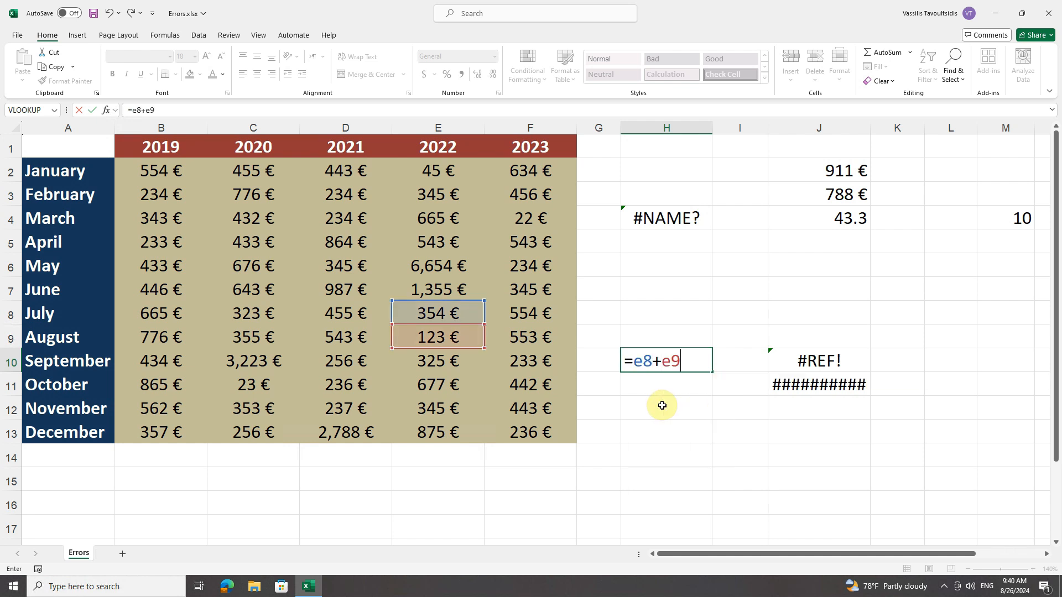
pyautogui.press('Return')
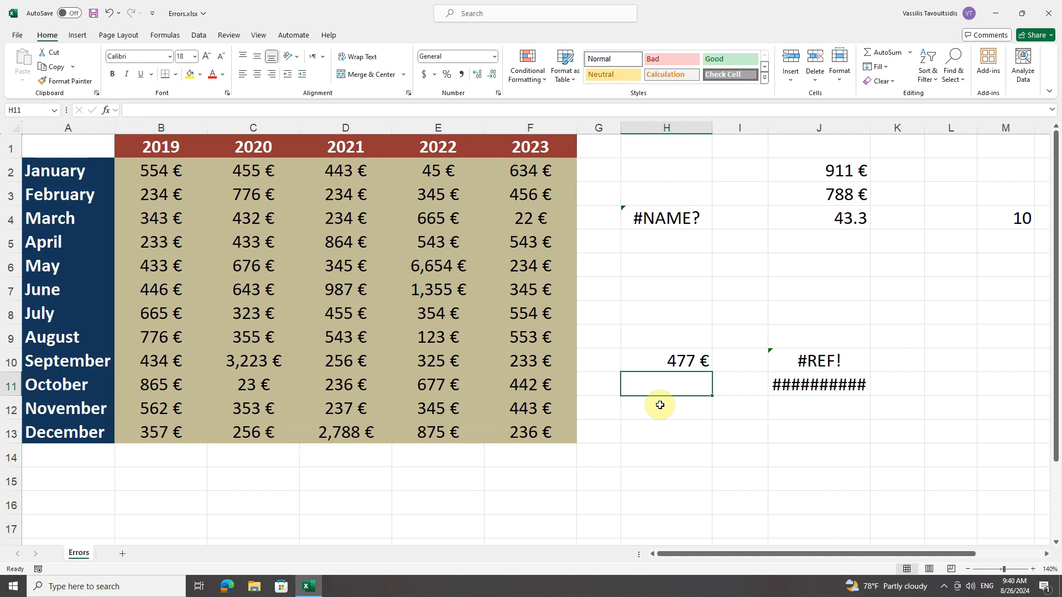
# Step: Clear the July 2022 value in E8 and delete the entire July row
pyautogui.click(435, 314)
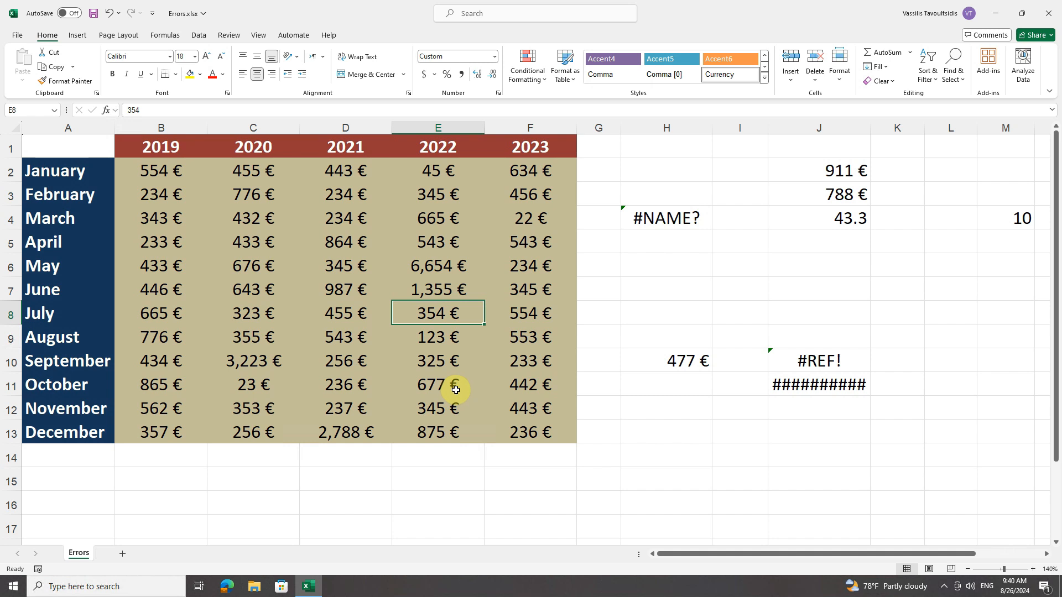
pyautogui.press('Delete')
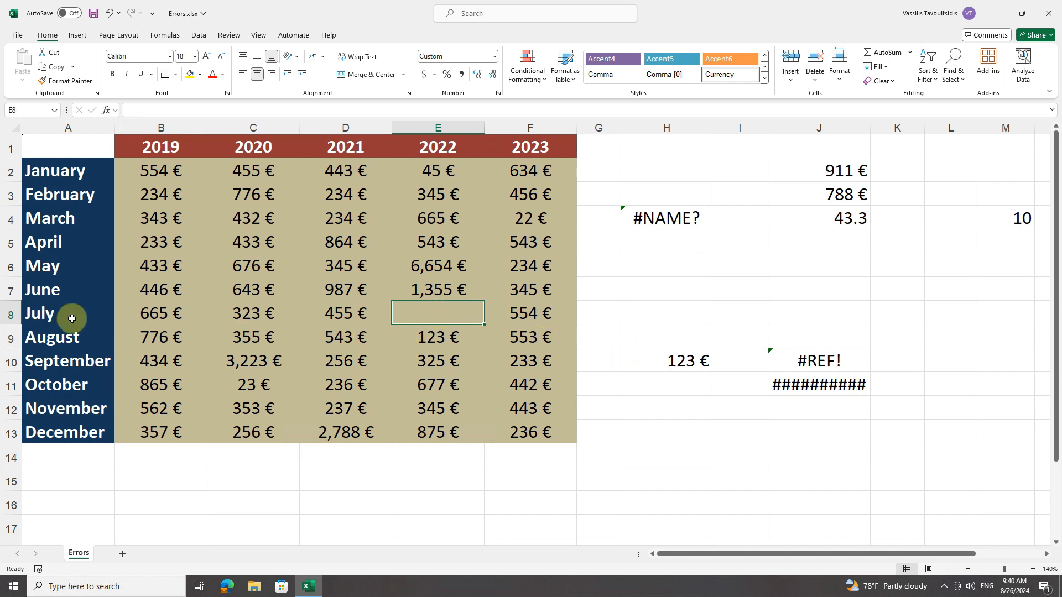
pyautogui.click(12, 314)
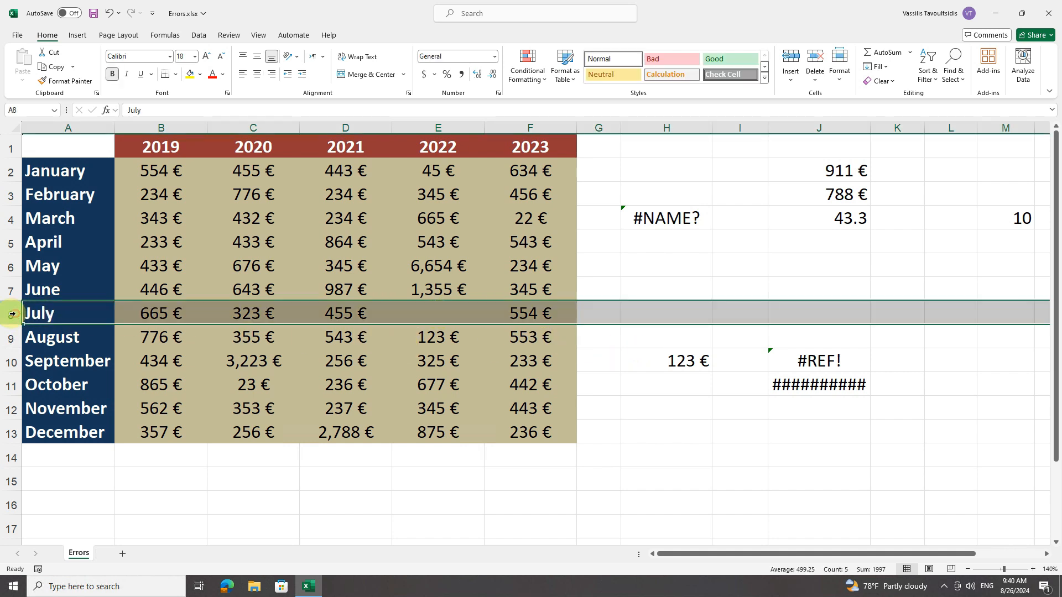
pyautogui.rightClick(267, 324)
pyautogui.click(304, 439)
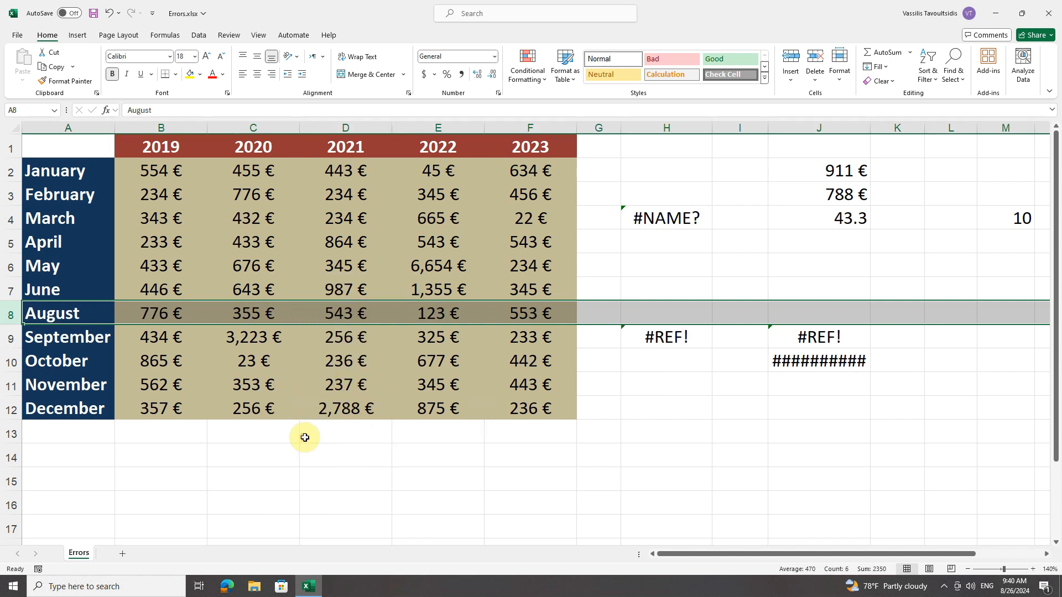
# Step: Replace the #REF! reference in H9's formula with E7 so it reads =E7+E8
pyautogui.click(668, 337)
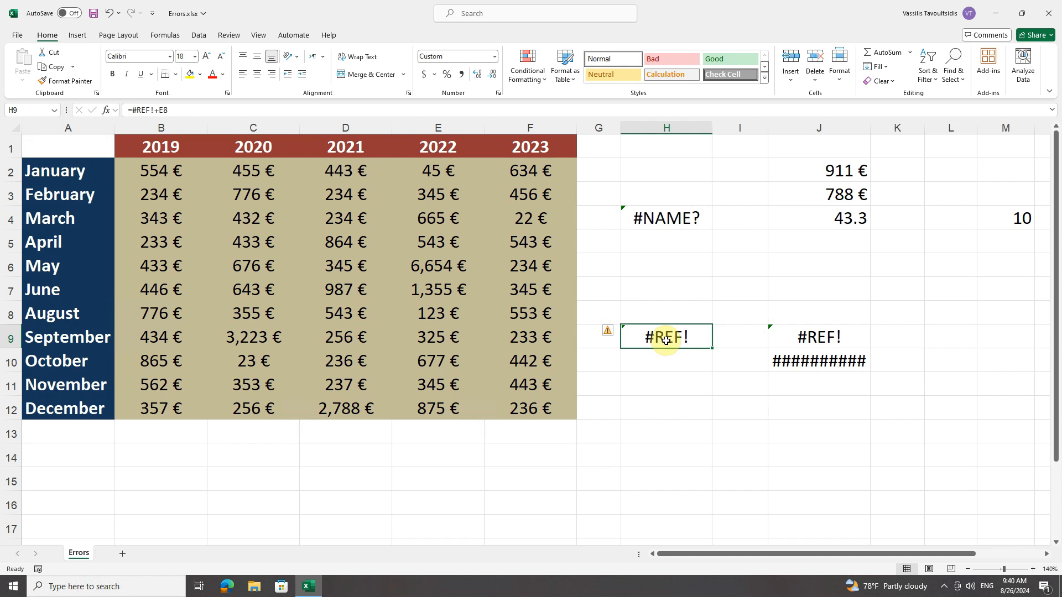
pyautogui.doubleClick(667, 340)
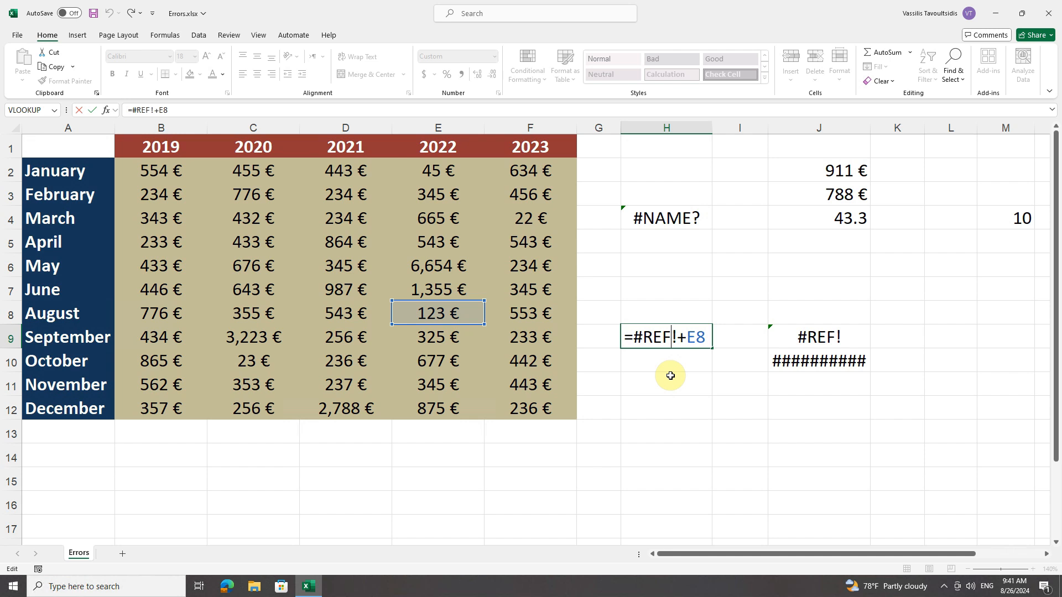
pyautogui.click(675, 336)
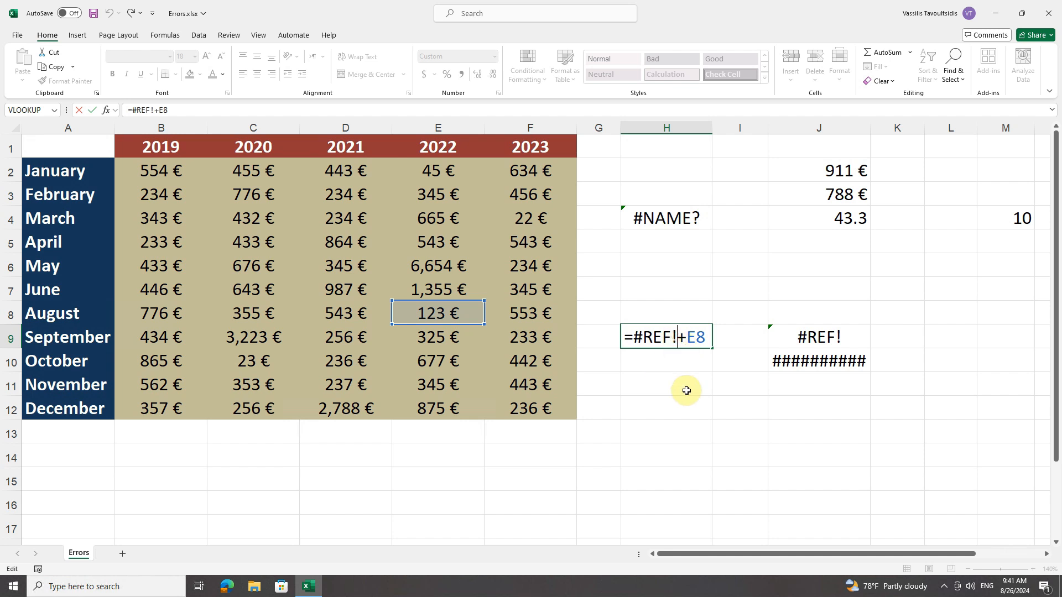
pyautogui.press('BackSpace')
pyautogui.press('BackSpace')
pyautogui.press('BackSpace')
pyautogui.press('BackSpace')
pyautogui.press('BackSpace')
pyautogui.write('e7')
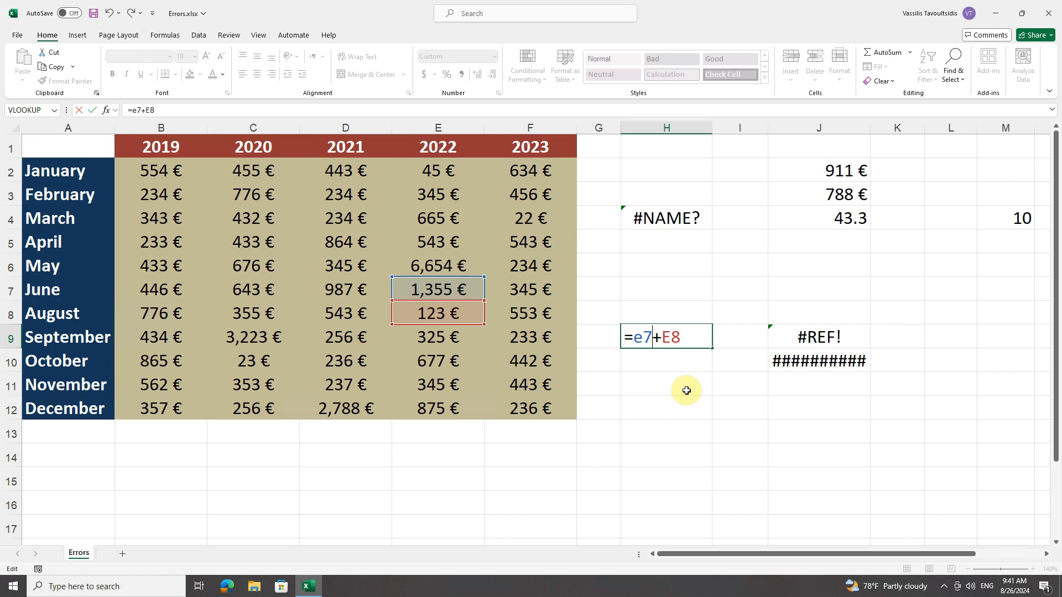
pyautogui.press('Return')
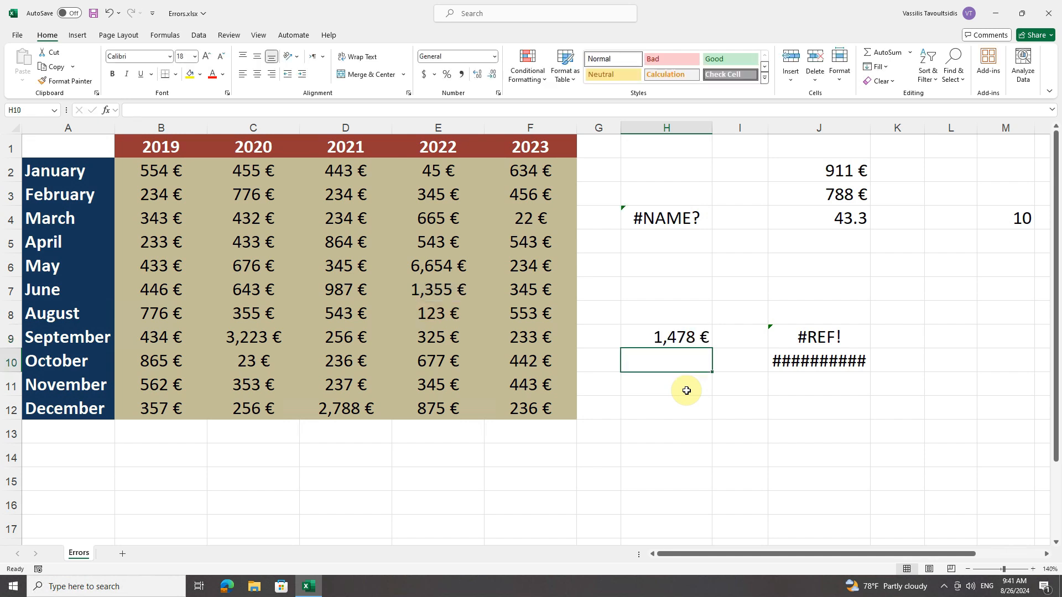
# Step: Widen column J until the number in J10 fits, and narrow column A until the longer month names are cut off
pyautogui.click(827, 362)
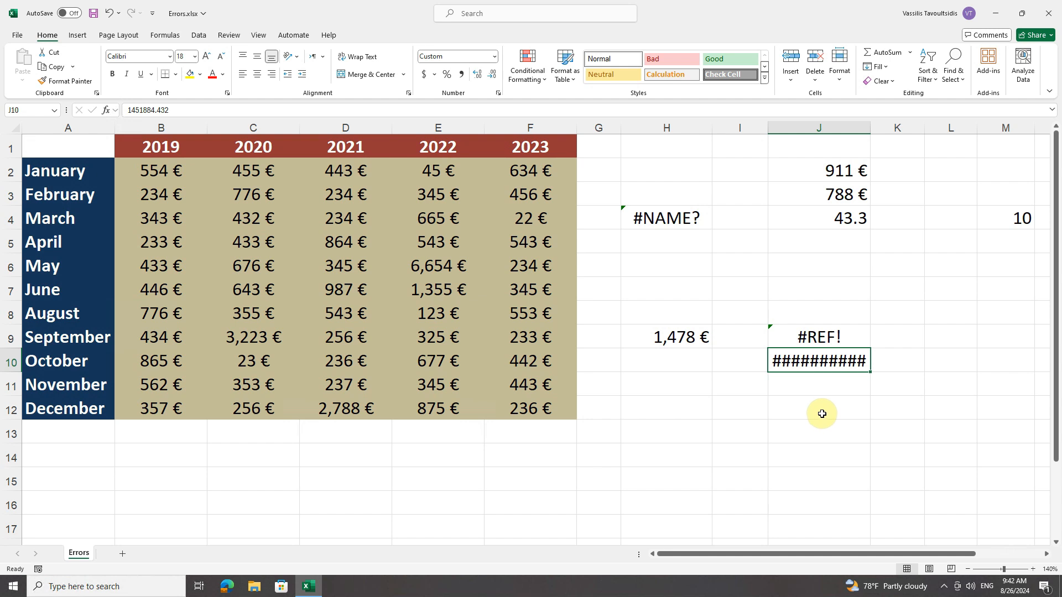
pyautogui.moveTo(870, 128); pyautogui.dragTo(899, 128)
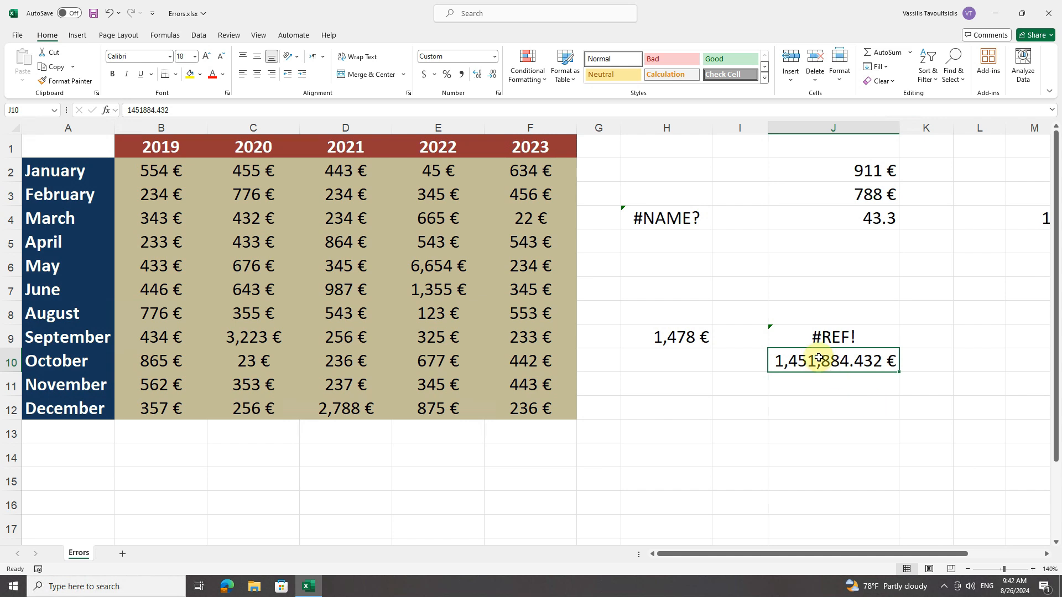
pyautogui.moveTo(116, 128); pyautogui.dragTo(76, 135)
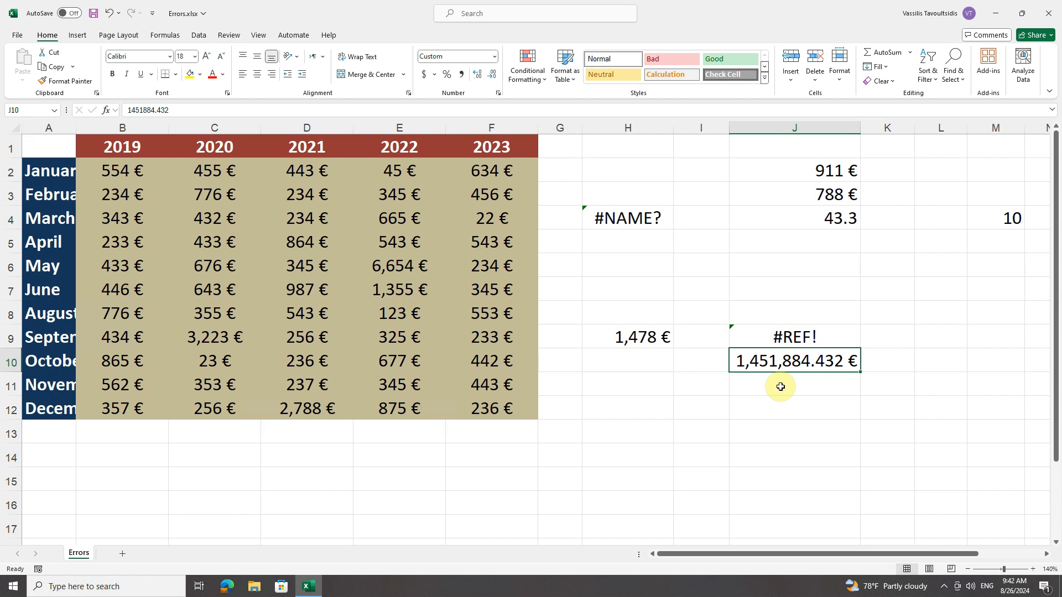
# Step: Open the number in J10 for editing and highlight its leading digits to examine the stored value
pyautogui.doubleClick(781, 360)
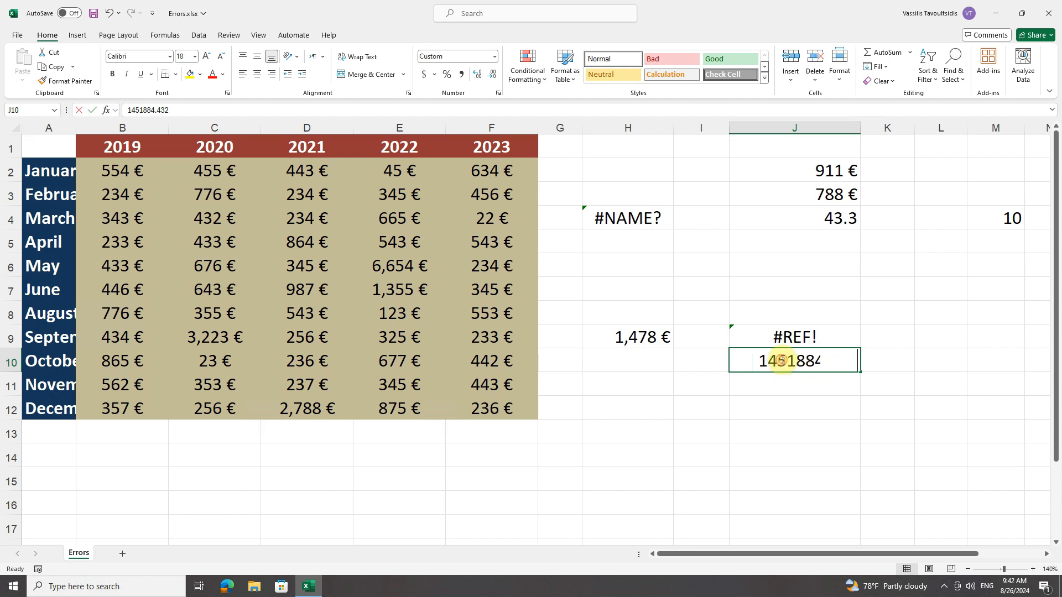
pyautogui.moveTo(755, 360); pyautogui.dragTo(794, 358)
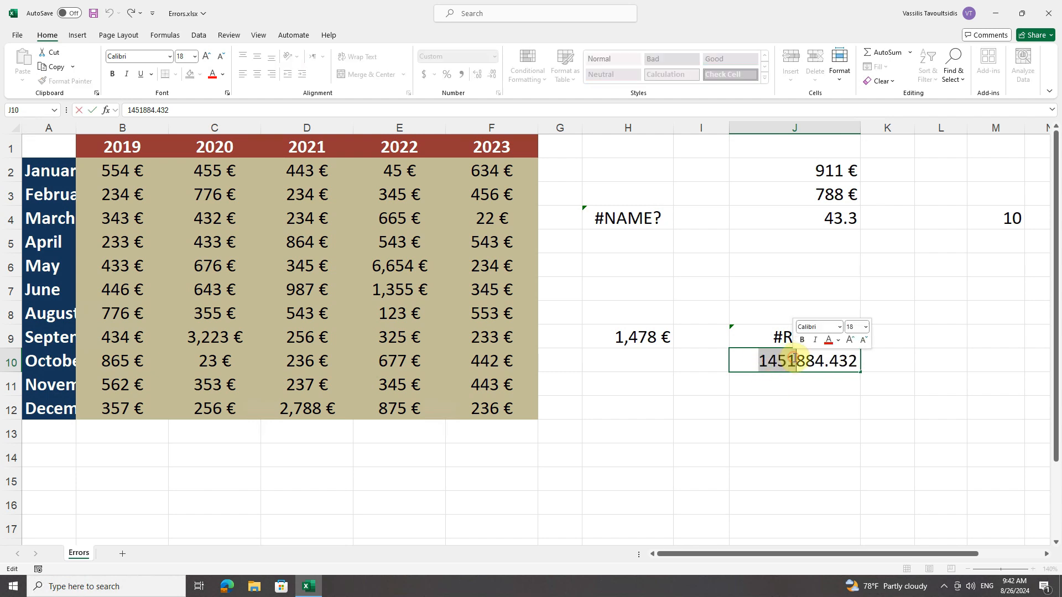
pyautogui.press('Return')
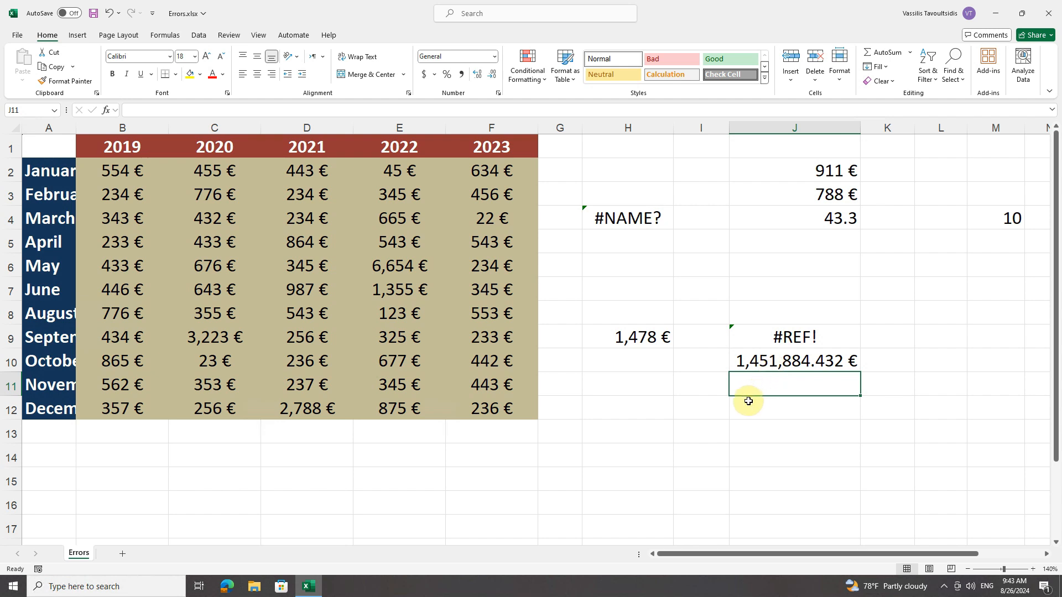
# Step: Set the font size of J10 to 10 and narrow column J slightly
pyautogui.click(735, 362)
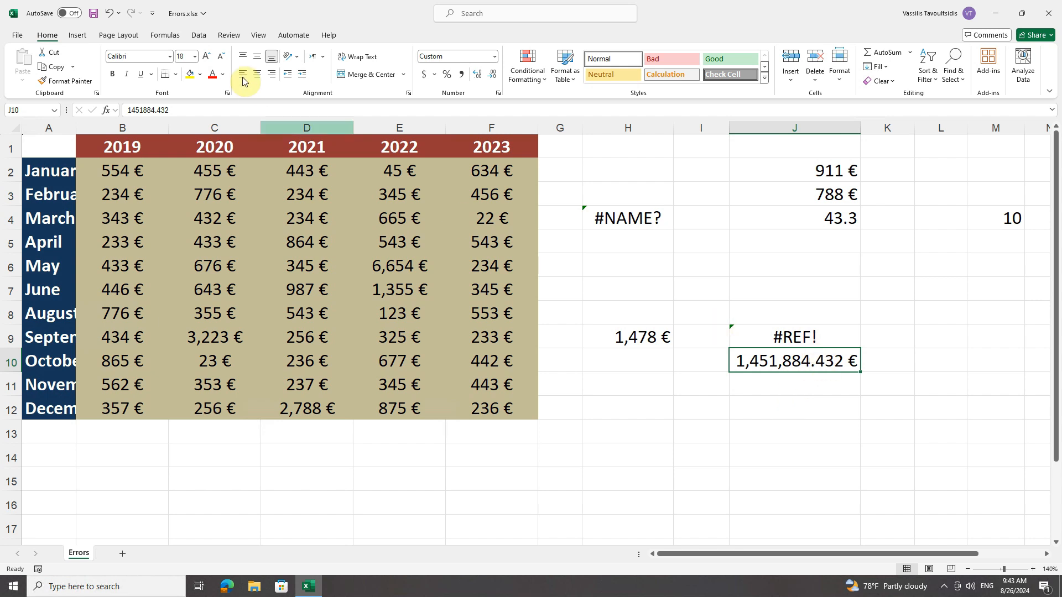
pyautogui.click(195, 56)
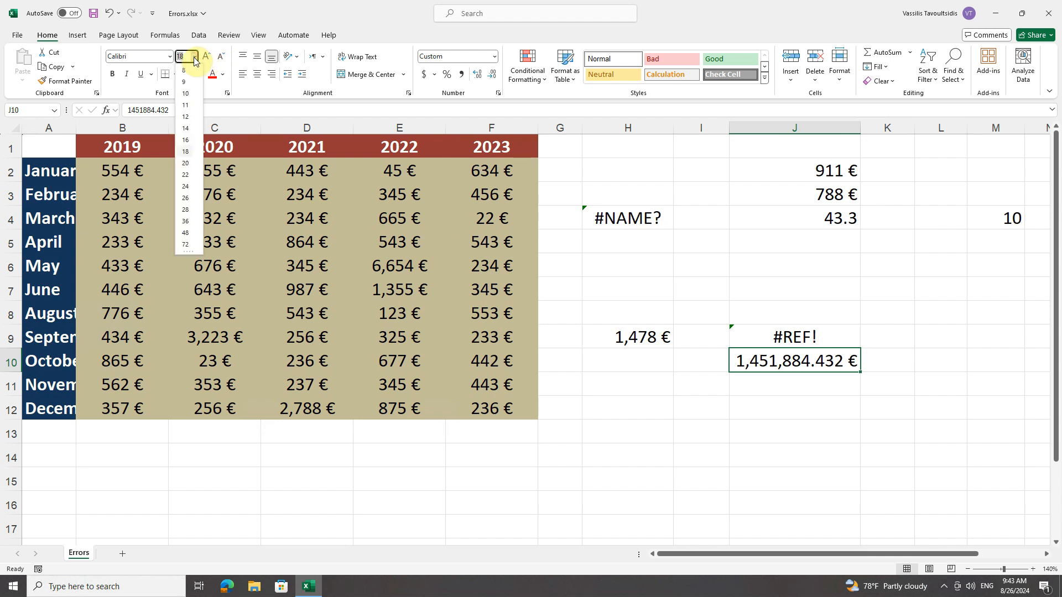
pyautogui.click(189, 94)
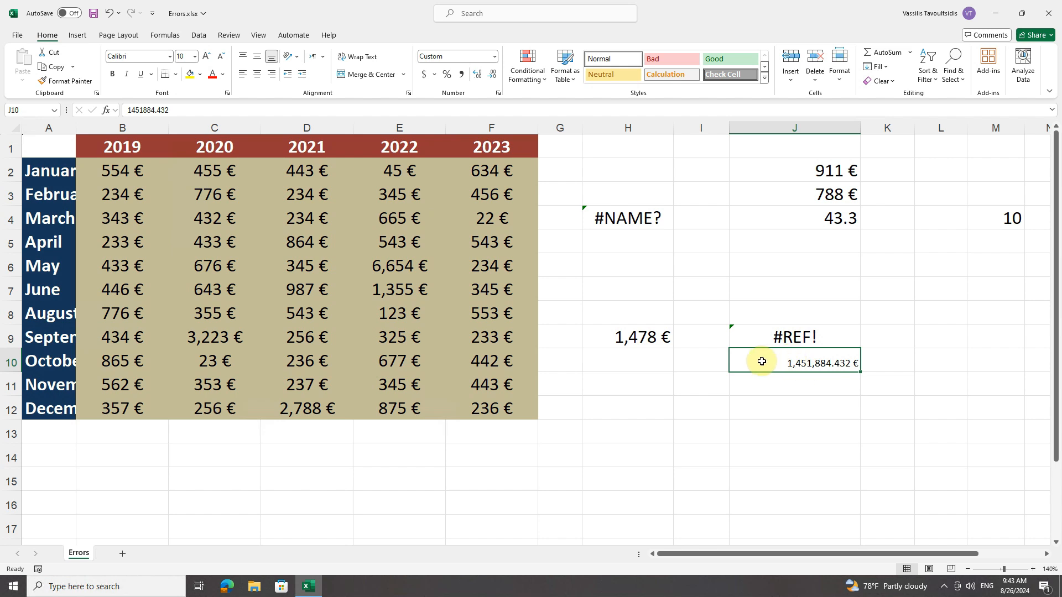
pyautogui.moveTo(858, 127); pyautogui.dragTo(835, 128)
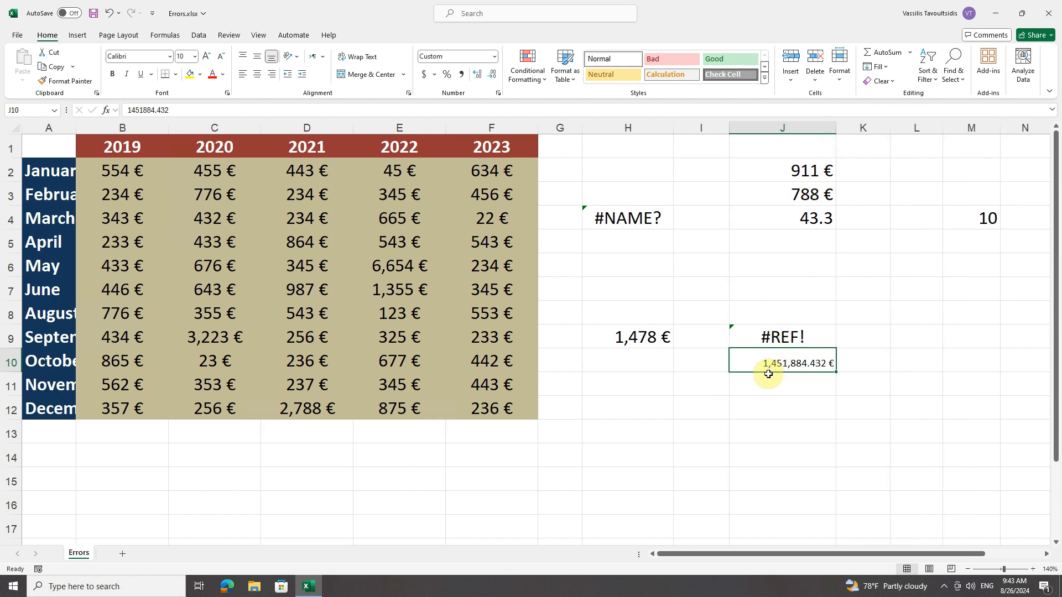